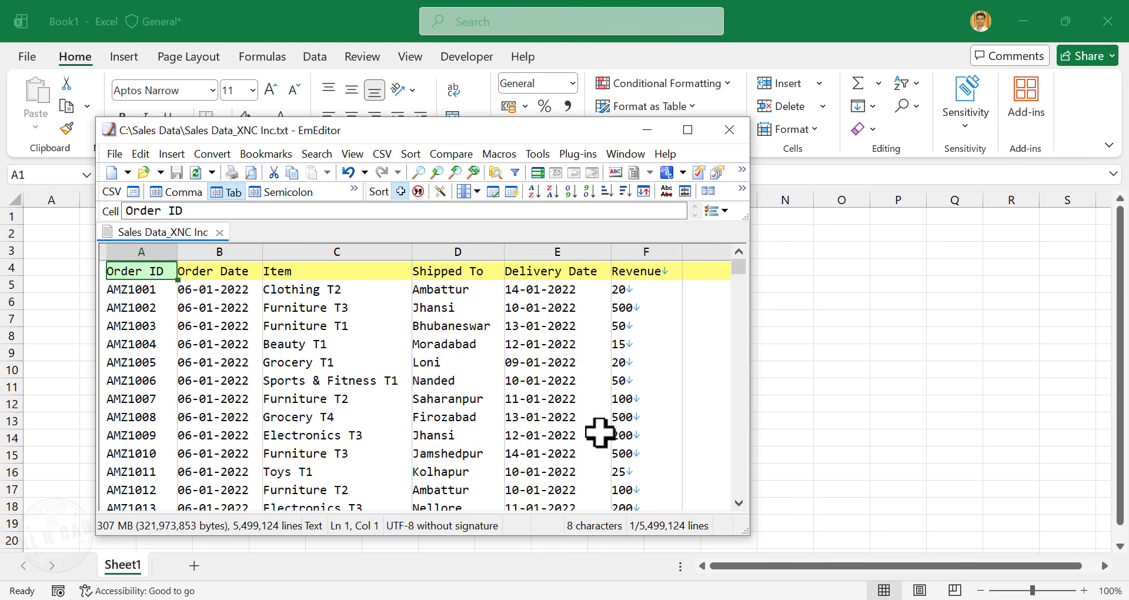
# Step: Look through the Sales Data_XNC Inc text file from its first records down to the last ones and back
pyautogui.scroll(-7, 216, 412)
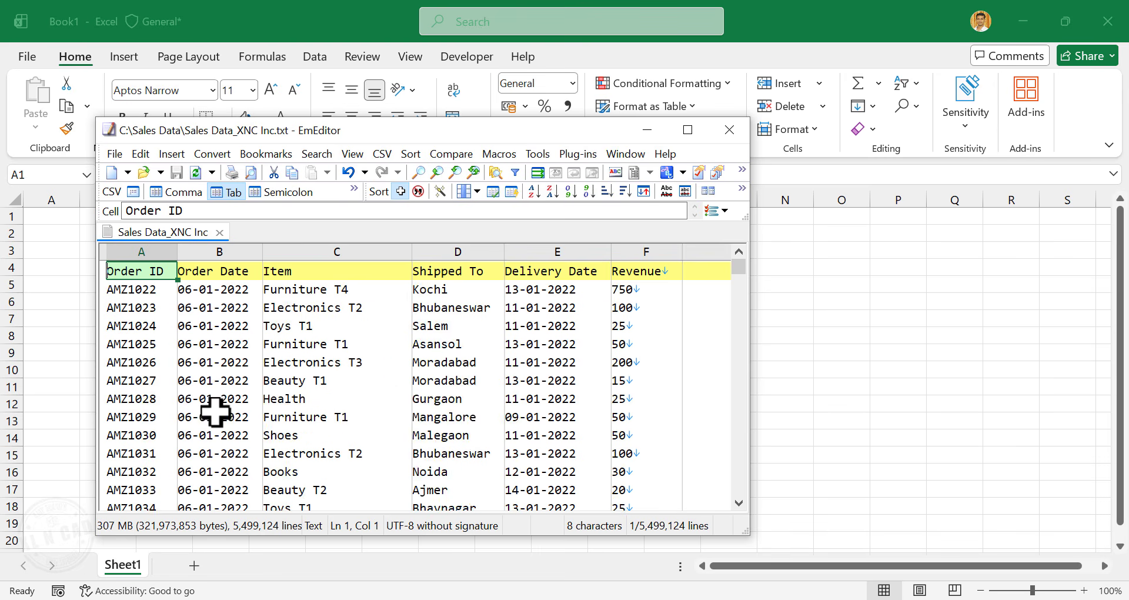
pyautogui.scroll(-20, 216, 411)
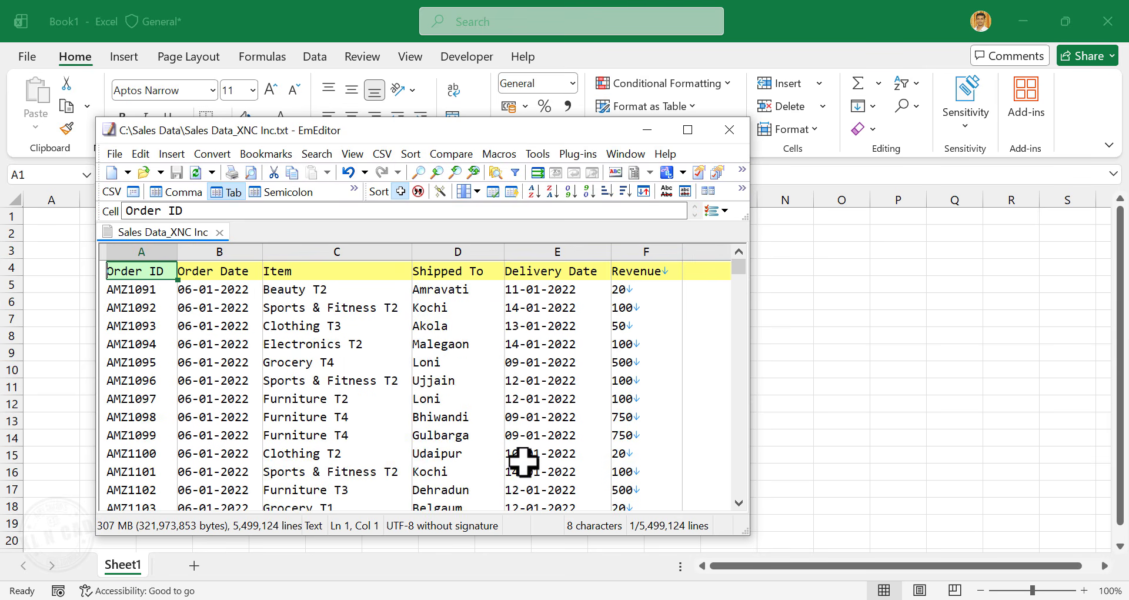
pyautogui.scroll(-3, 524, 461)
pyautogui.moveTo(738, 268); pyautogui.dragTo(740, 488)
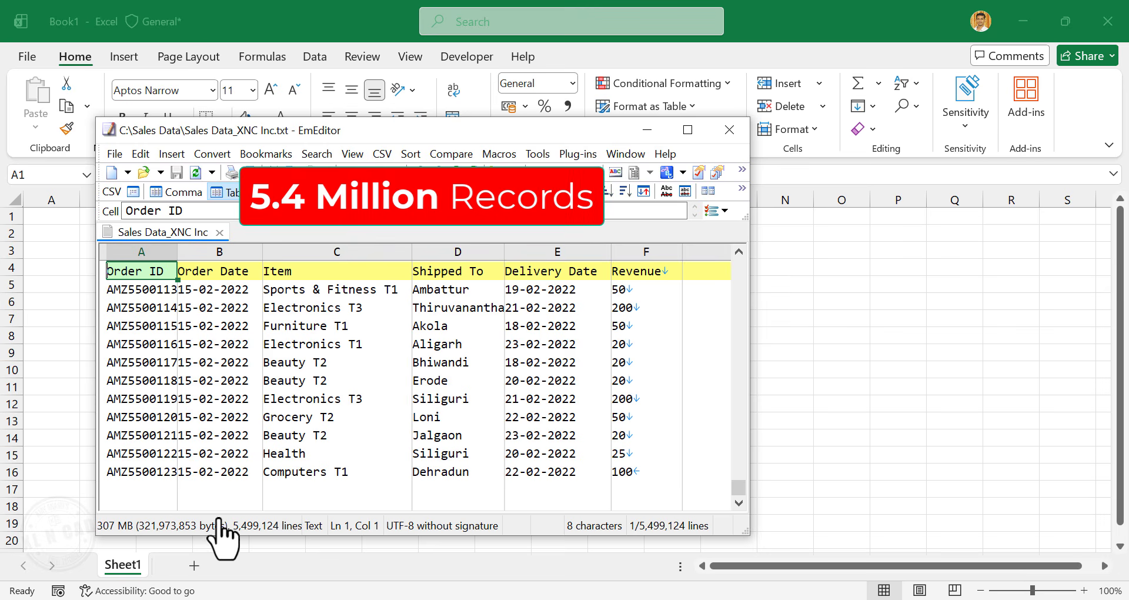
pyautogui.moveTo(732, 483); pyautogui.dragTo(740, 261)
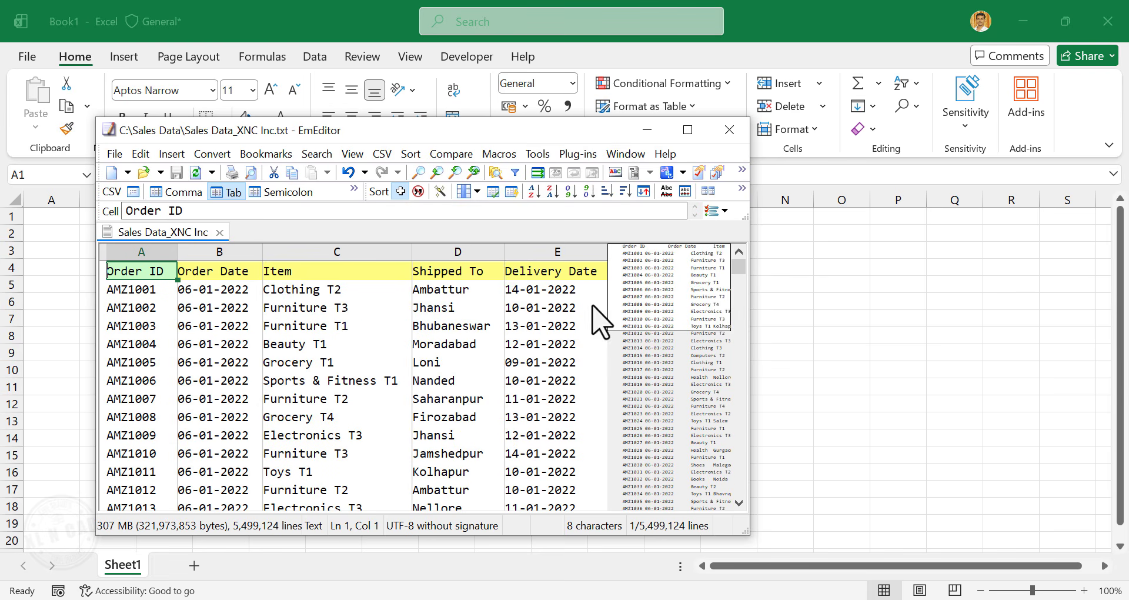
pyautogui.moveTo(600, 320); pyautogui.dragTo(600, 320)
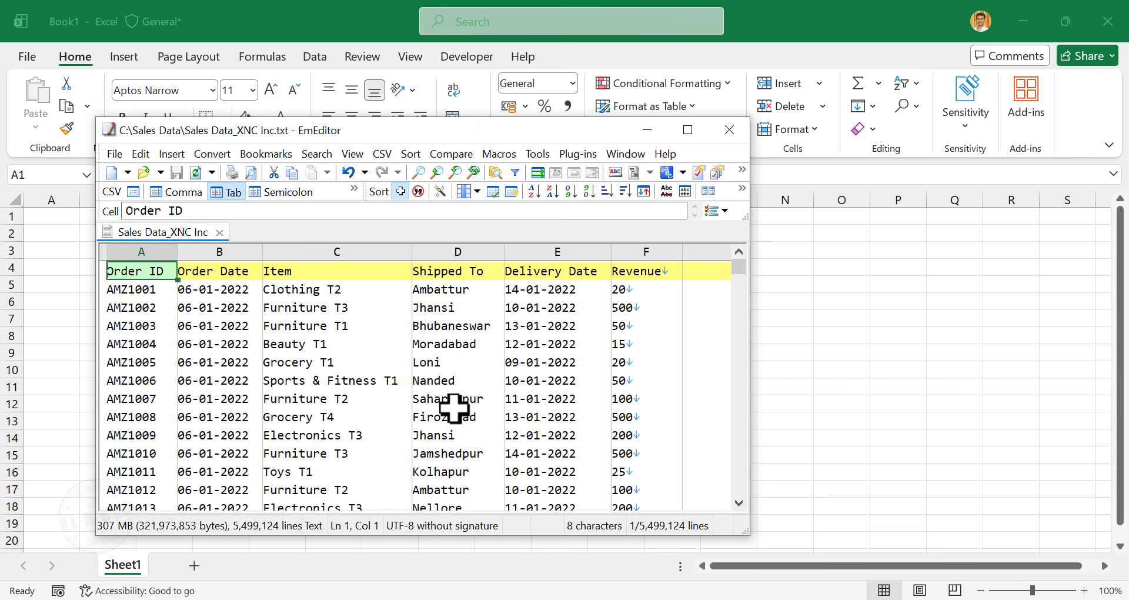
# Step: Minimize the text file and check the last available row of column A in the empty worksheet, returning to A1
pyautogui.click(647, 129)
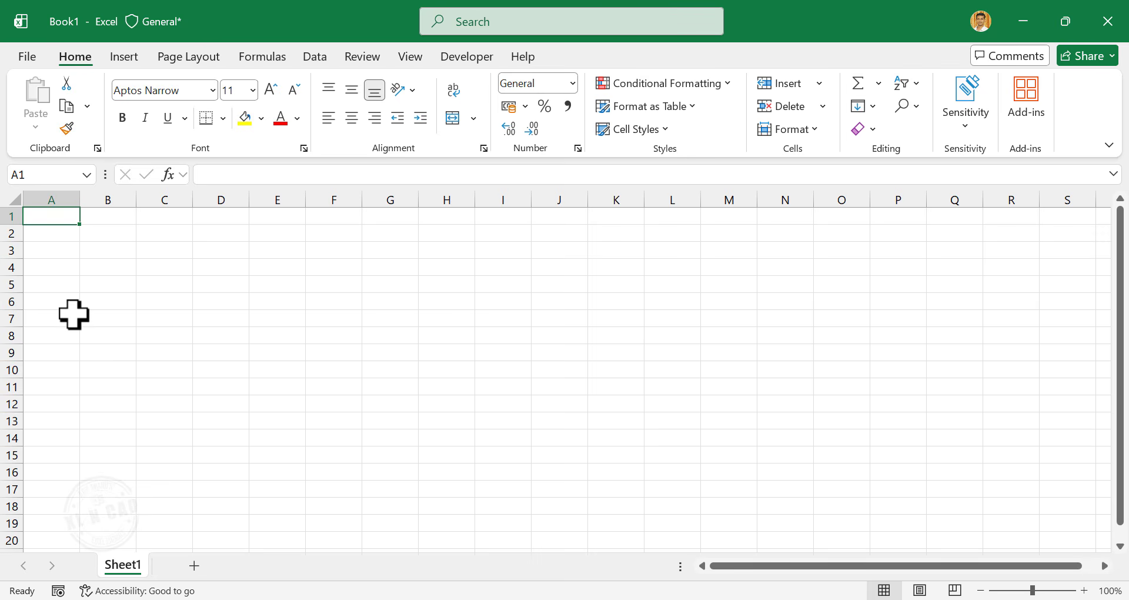
pyautogui.hotkey('ctrl', 'Down')
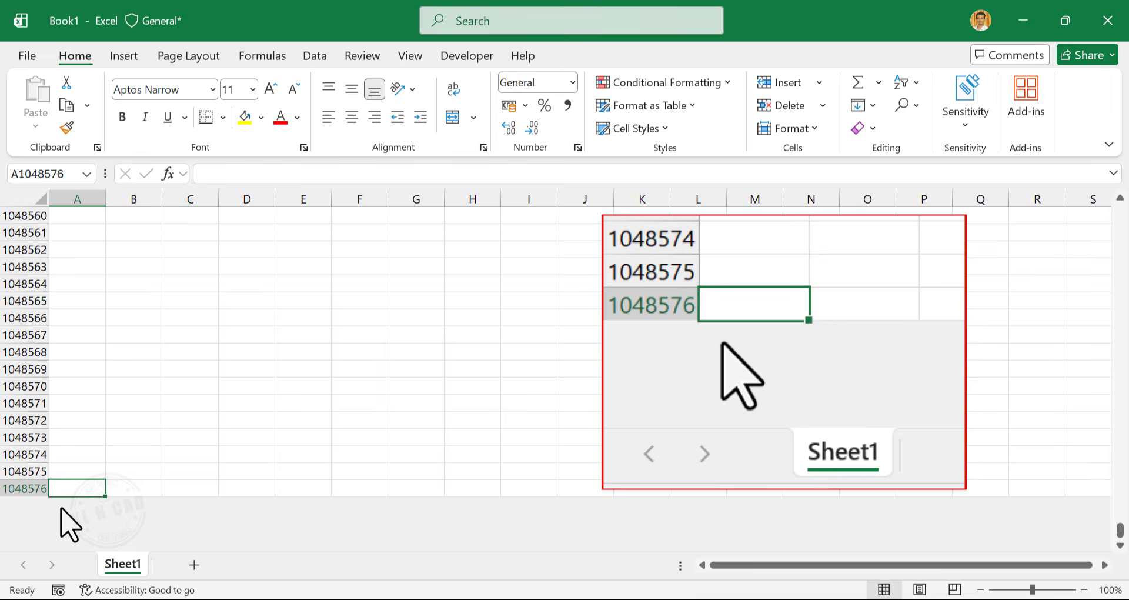
pyautogui.hotkey('ctrl', 'Up')
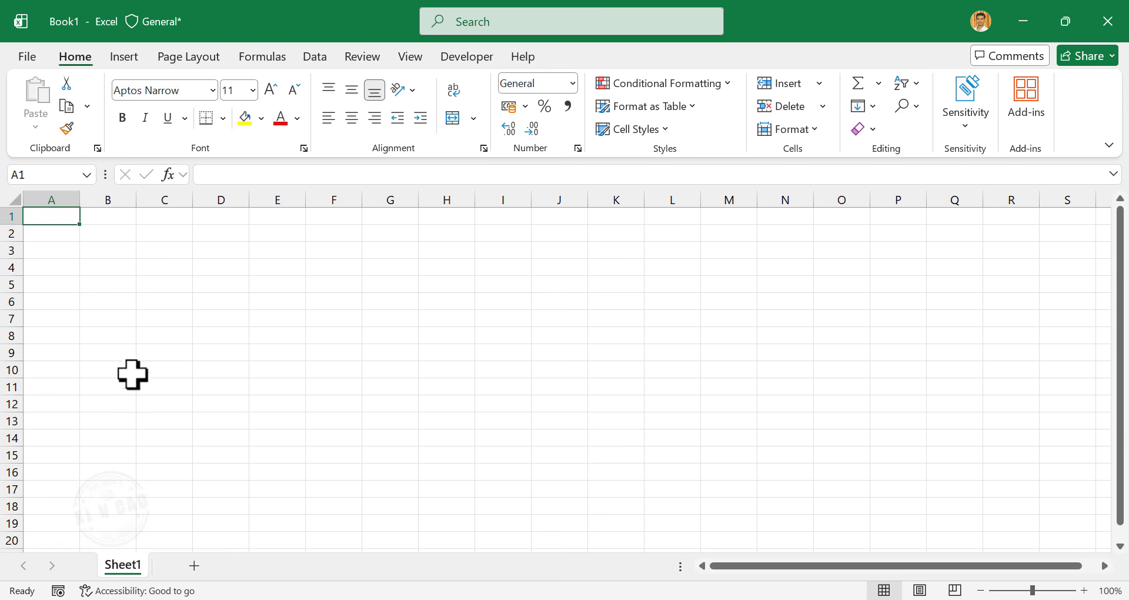
# Step: Bring the Sales Data_XNC Inc text file back up in EmEditor and close it
pyautogui.click(491, 599)
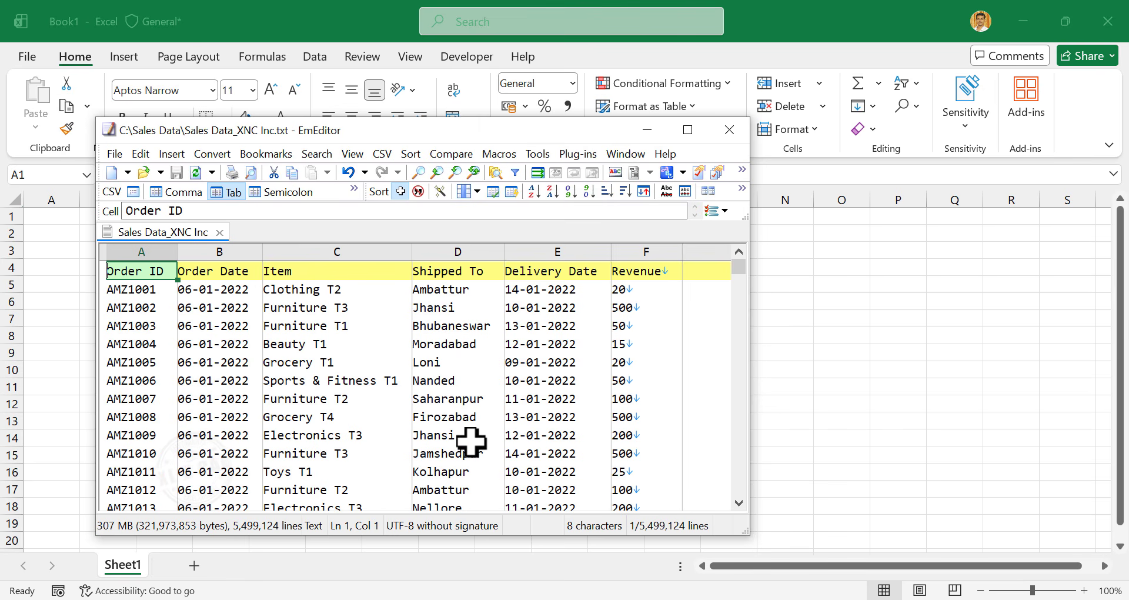
pyautogui.click(729, 130)
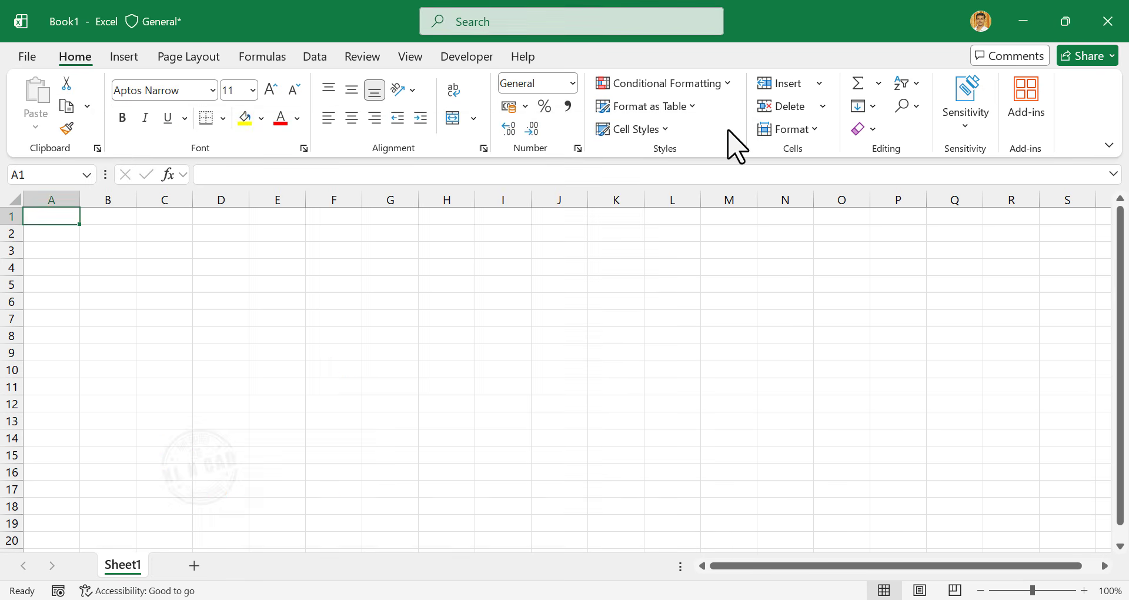
# Step: Enable the Microsoft Power Pivot for Excel COM add-in through the Excel options
pyautogui.click(31, 62)
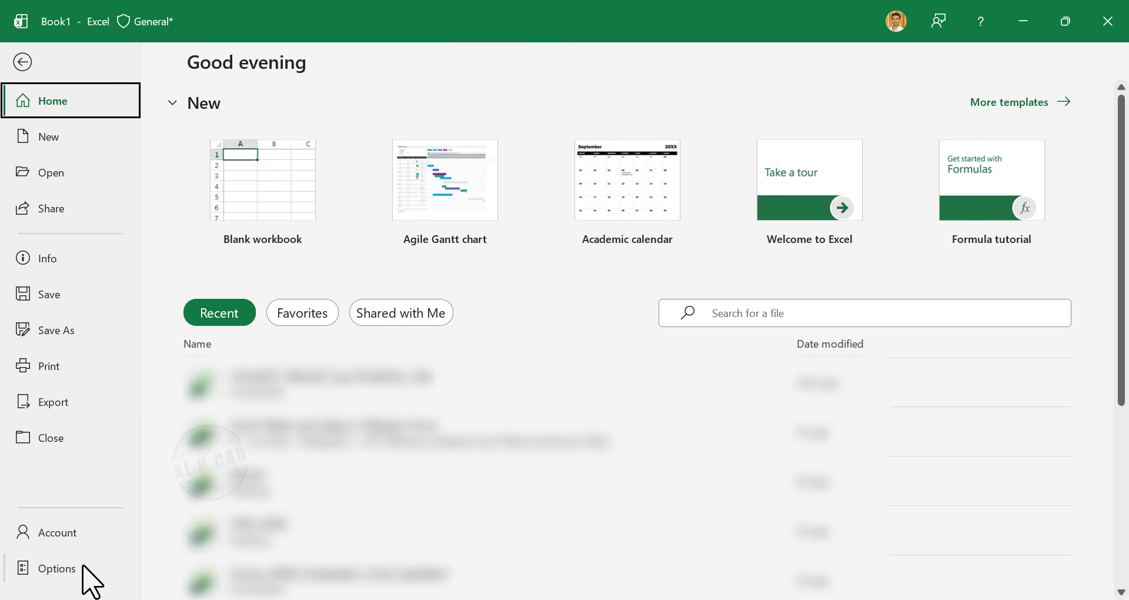
pyautogui.click(82, 566)
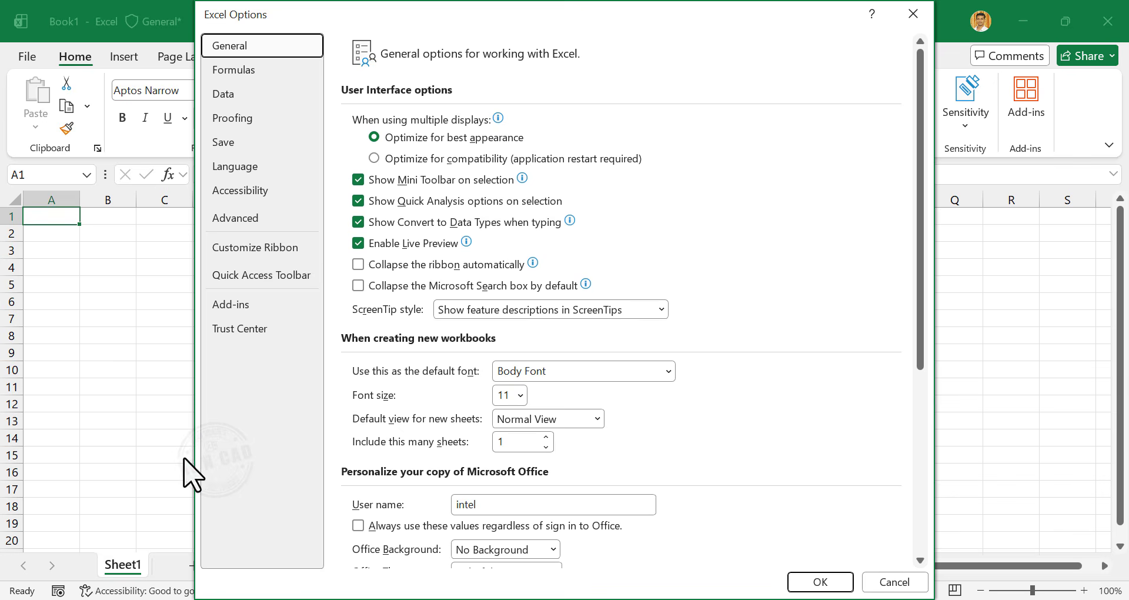
pyautogui.click(277, 315)
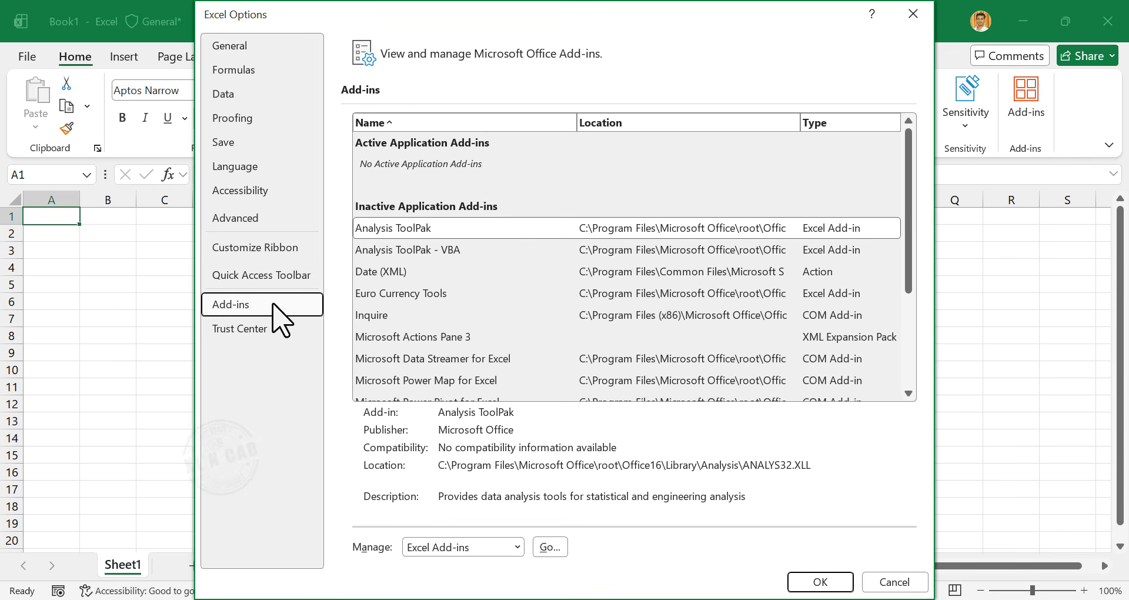
pyautogui.click(517, 547)
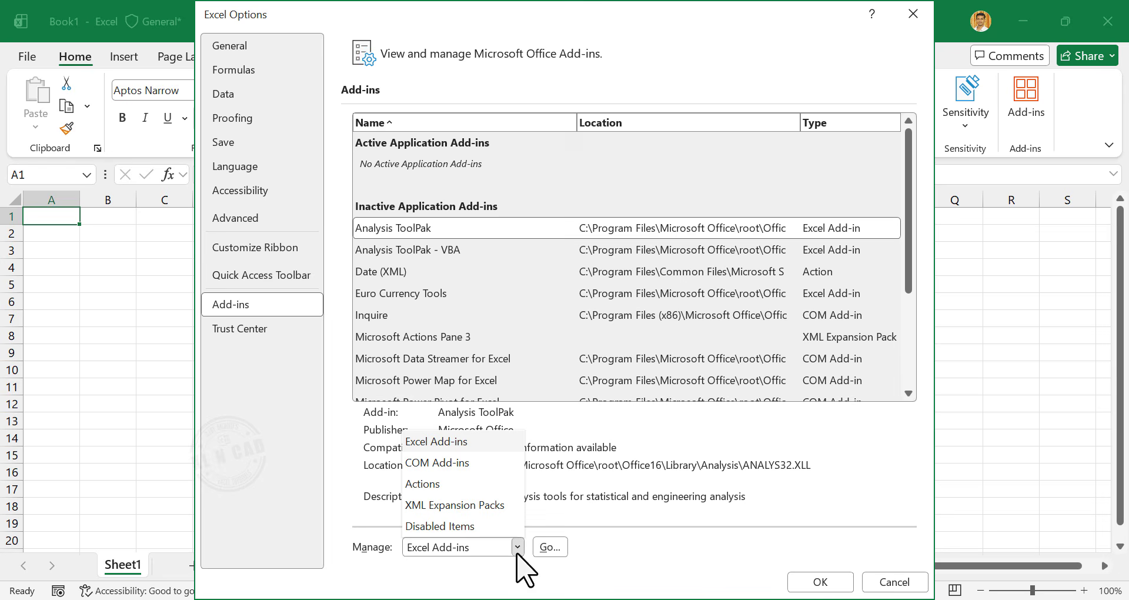
pyautogui.click(470, 463)
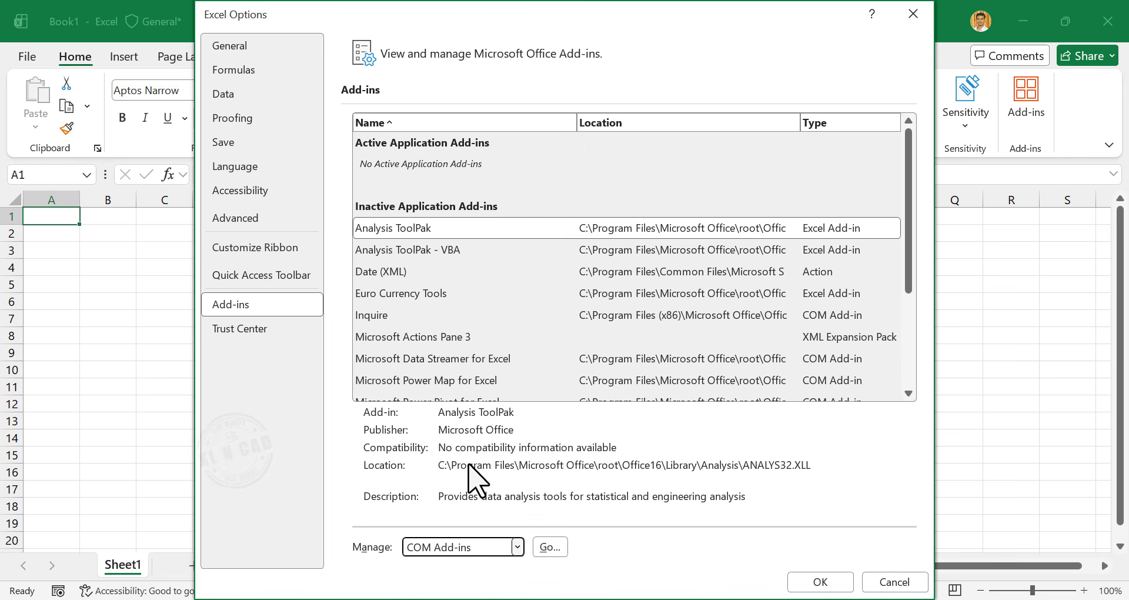
pyautogui.click(553, 546)
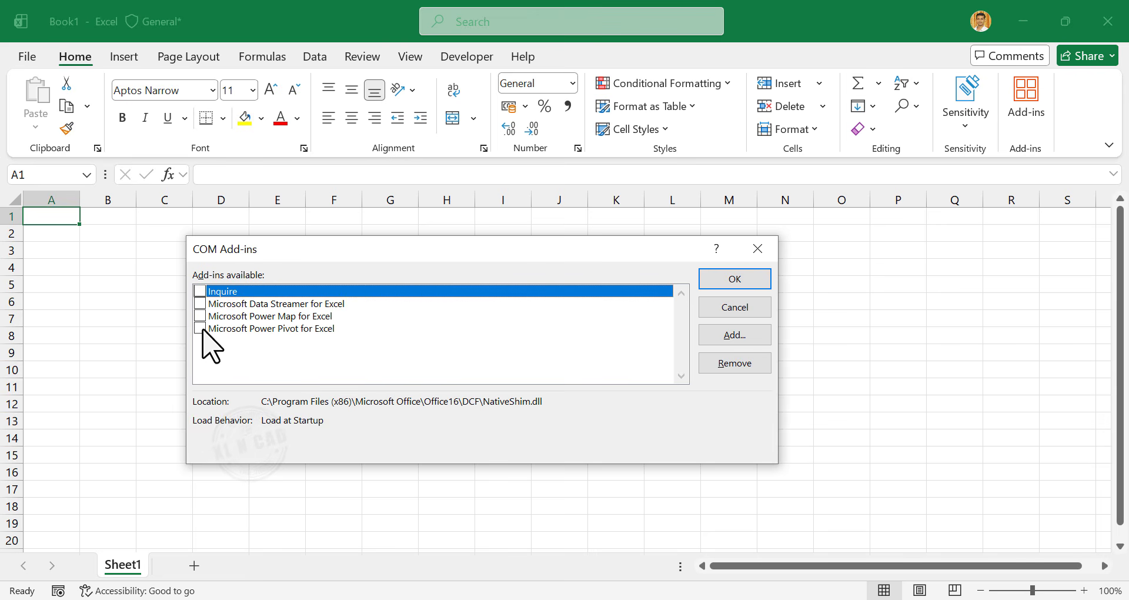
pyautogui.click(201, 328)
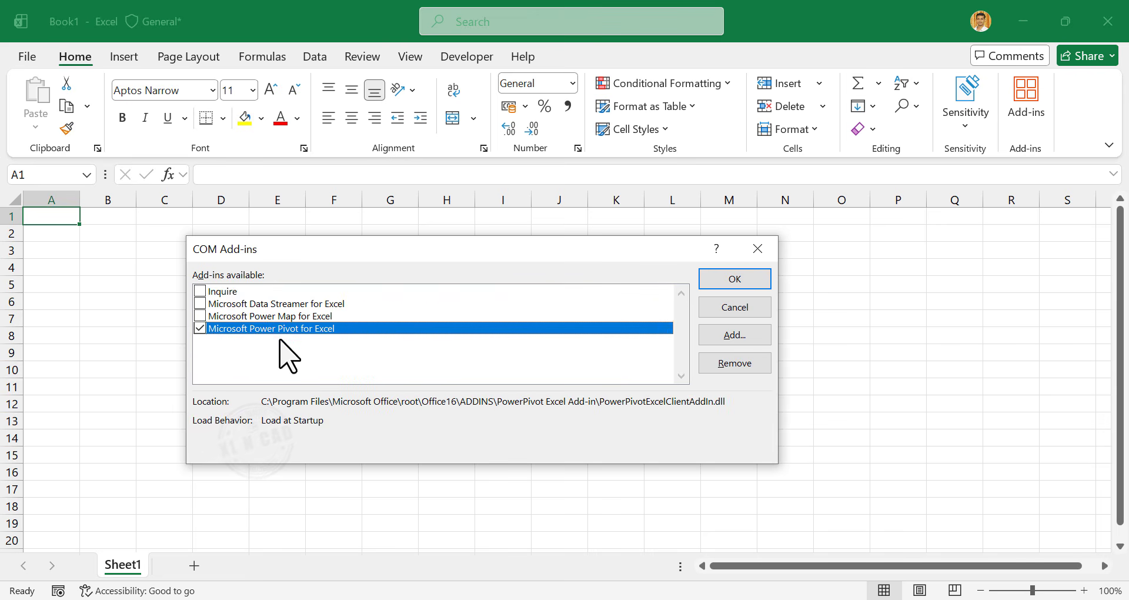
pyautogui.click(745, 285)
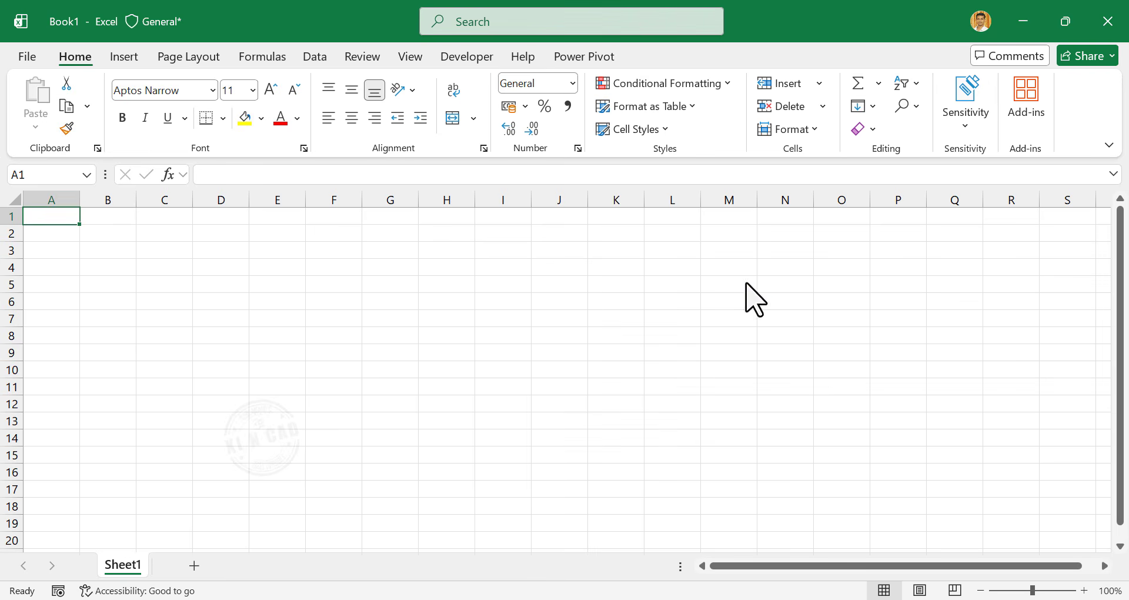
# Step: Open the Power Pivot data model window and start an external data import with Text File as the source
pyautogui.click(574, 62)
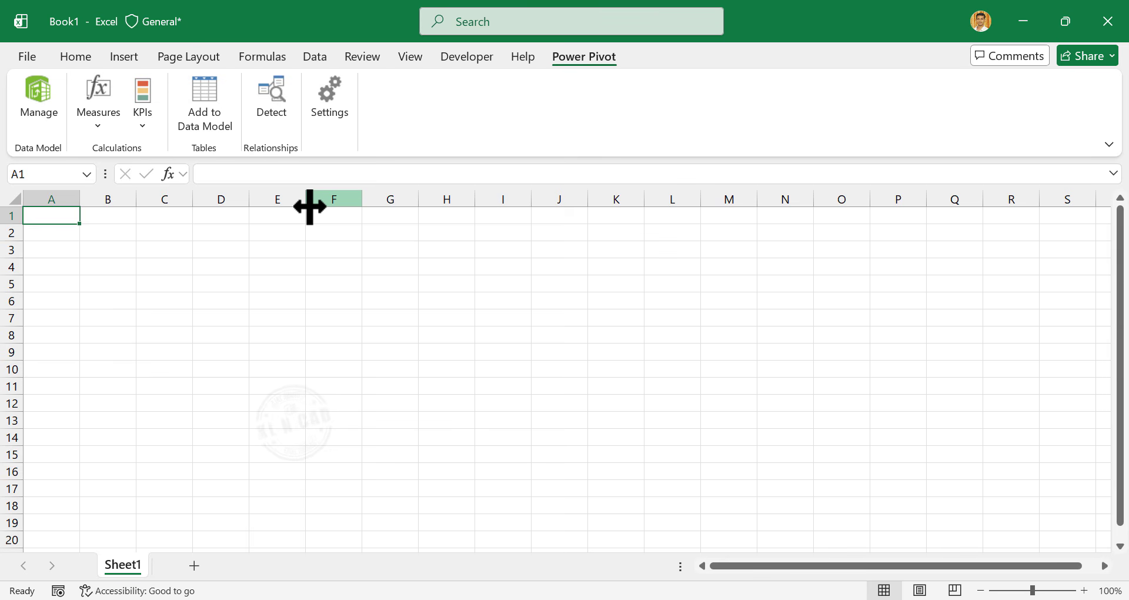
pyautogui.click(52, 115)
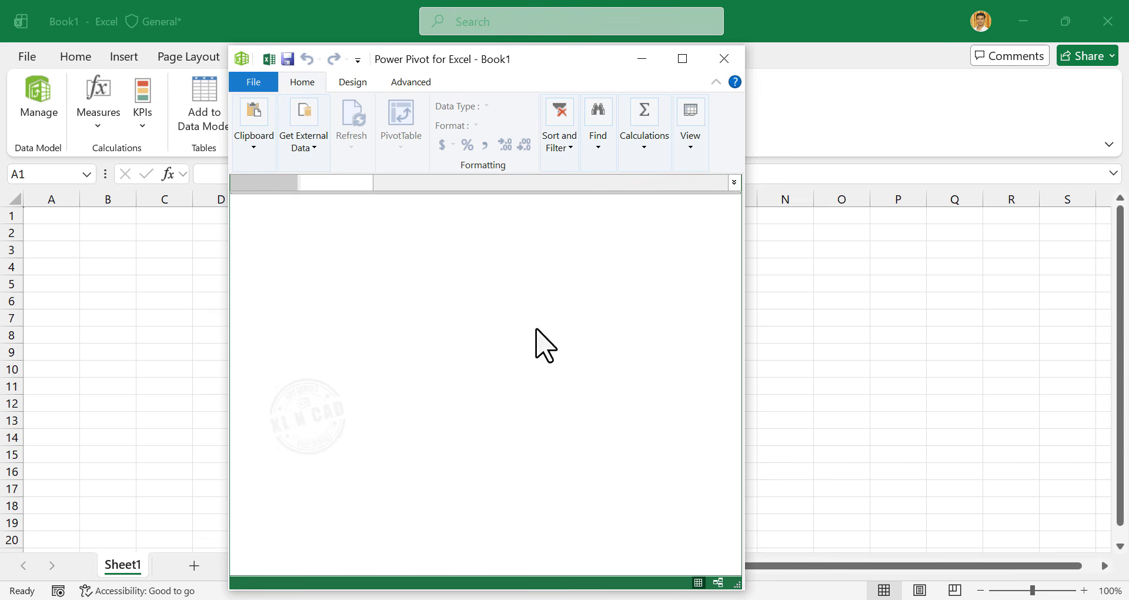
pyautogui.click(304, 147)
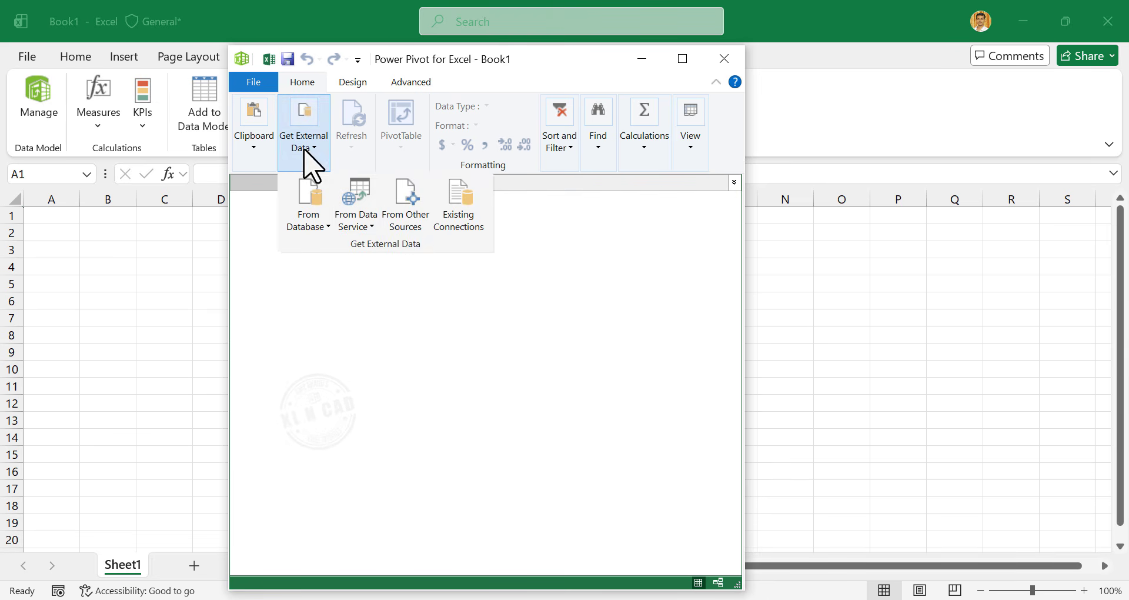
pyautogui.click(420, 228)
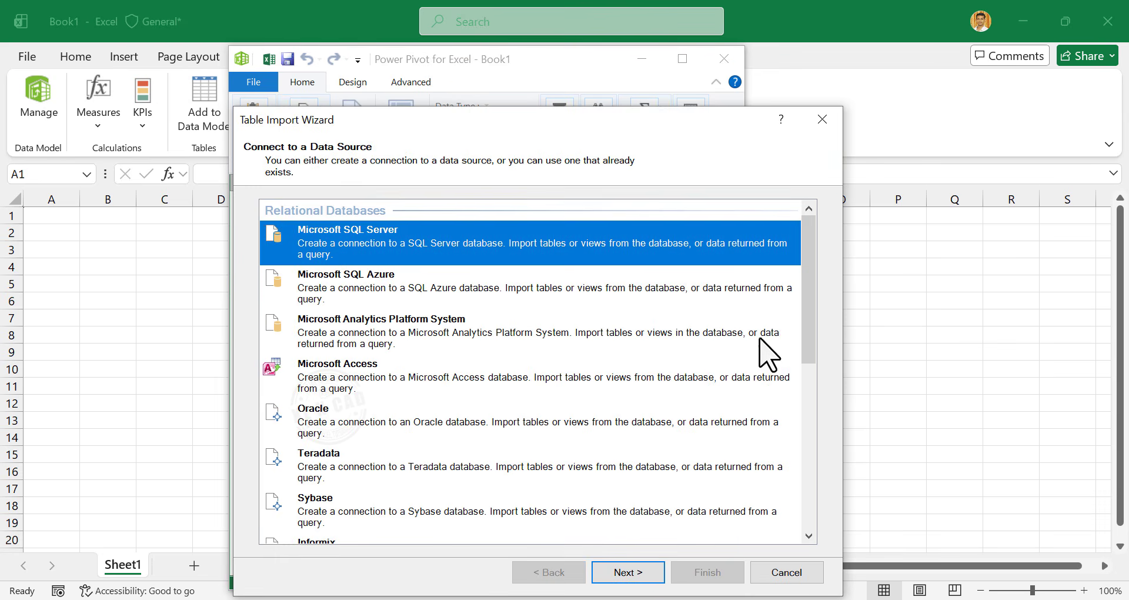
pyautogui.moveTo(808, 282); pyautogui.dragTo(814, 506)
pyautogui.click(426, 513)
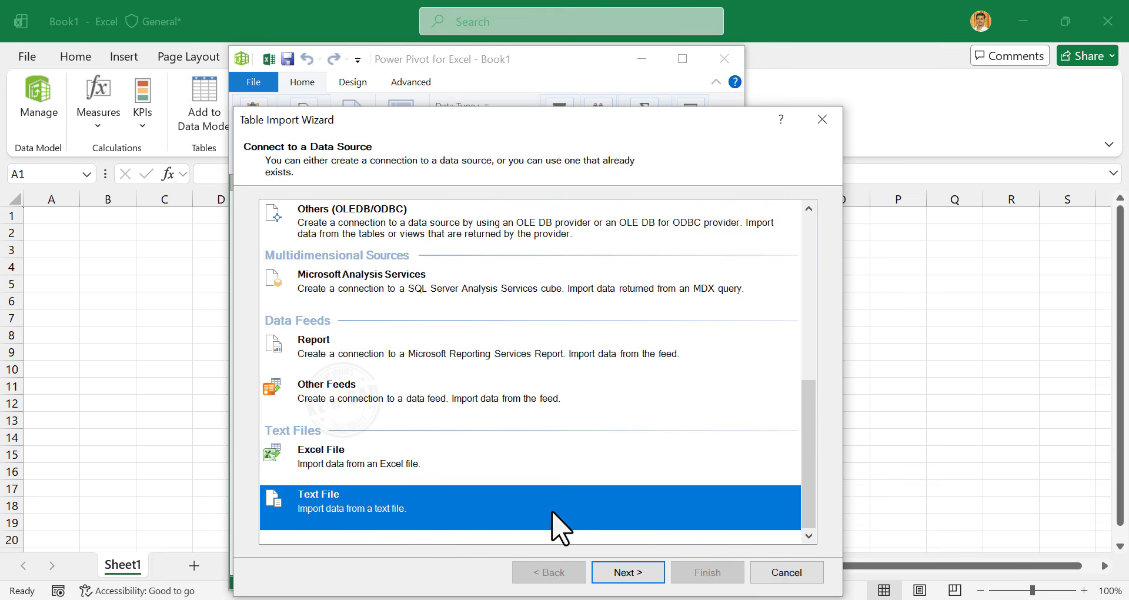
pyautogui.click(628, 572)
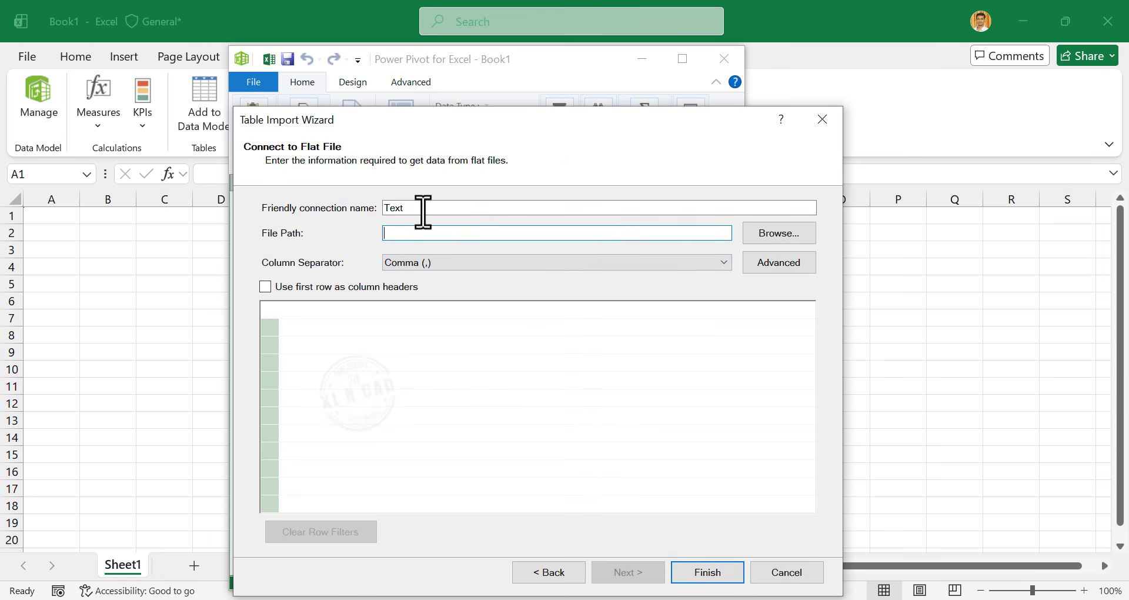
# Step: Choose Sales Data_XNC Inc from the Sales Data folder on Local Disk (C:) as the file to import
pyautogui.click(800, 234)
pyautogui.click(291, 207)
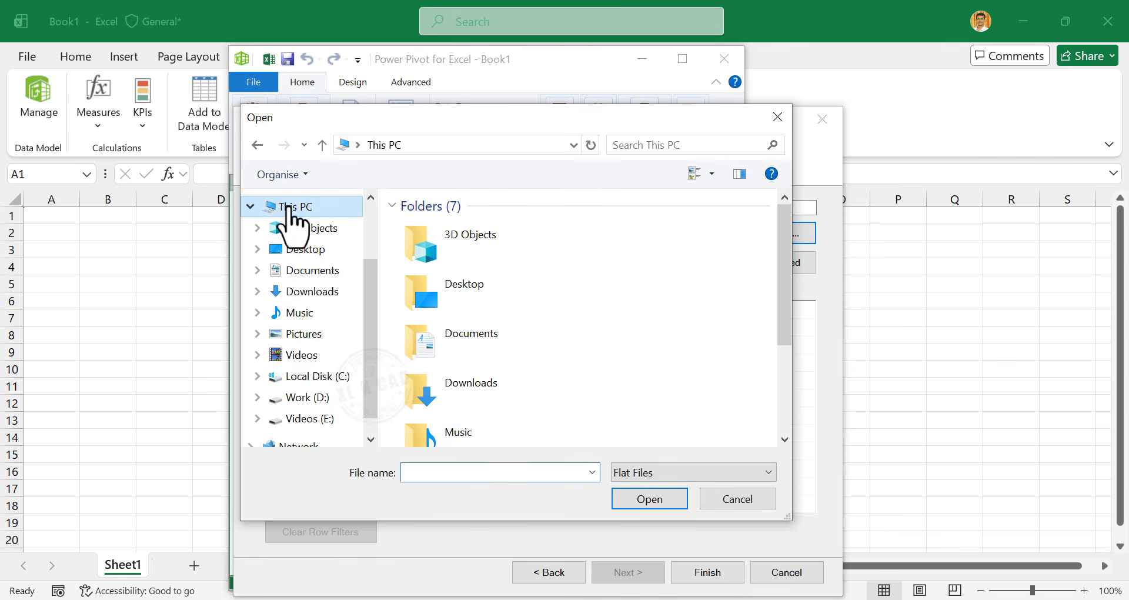
pyautogui.click(338, 378)
pyautogui.doubleClick(488, 301)
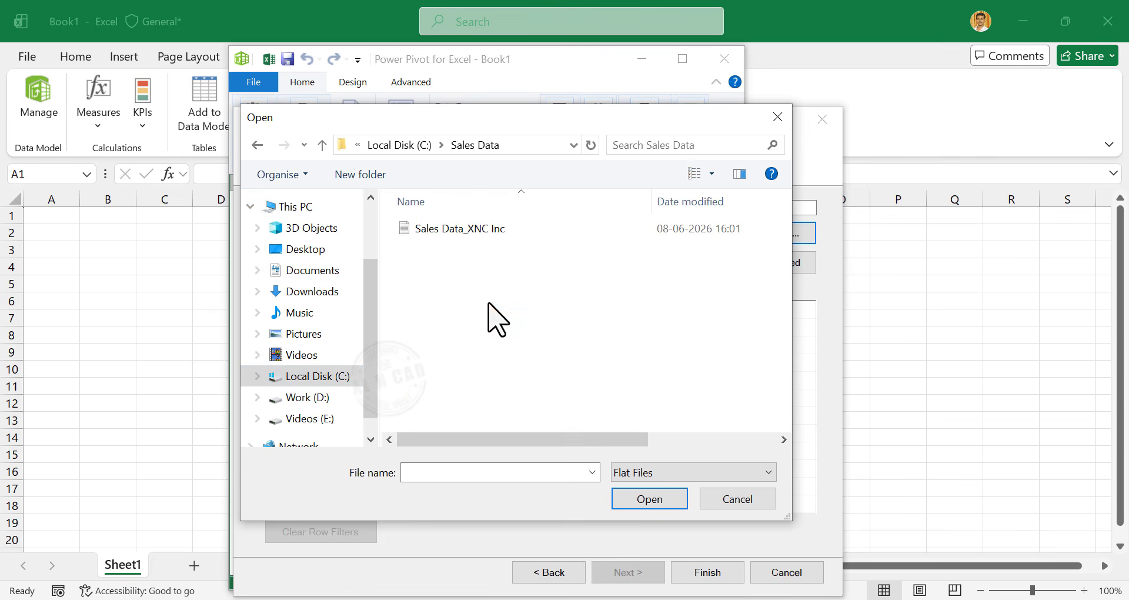
pyautogui.moveTo(513, 231)
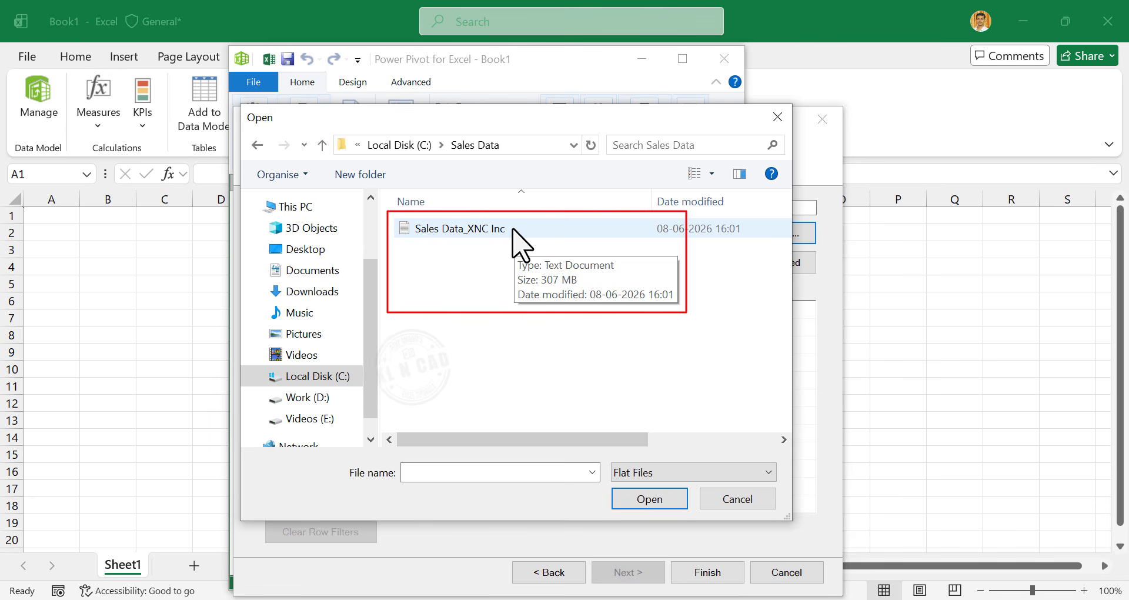
pyautogui.click(517, 236)
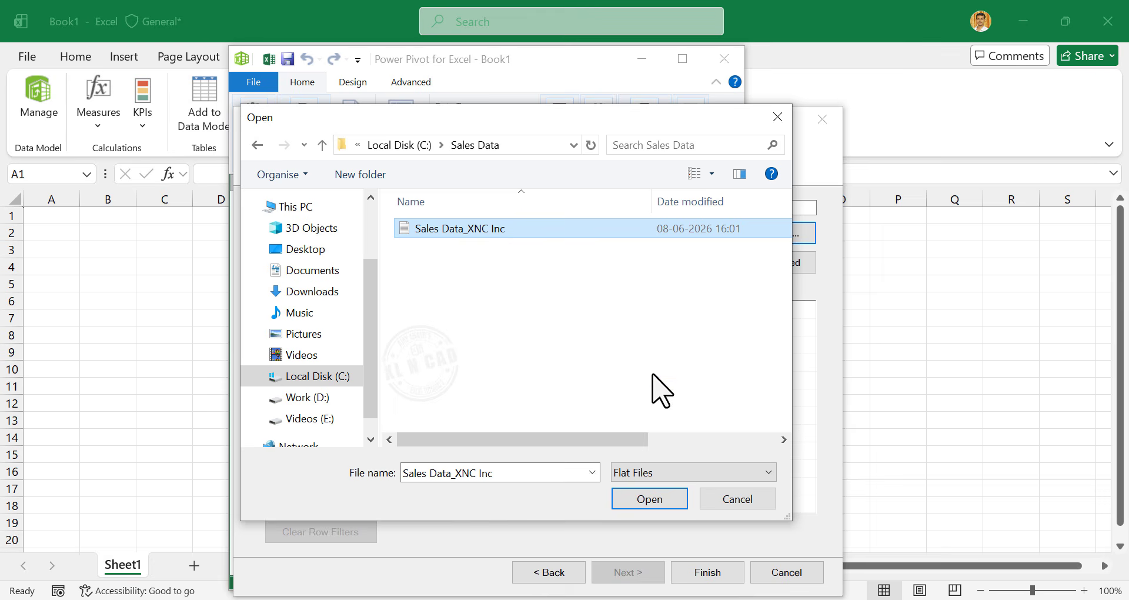
pyautogui.click(672, 498)
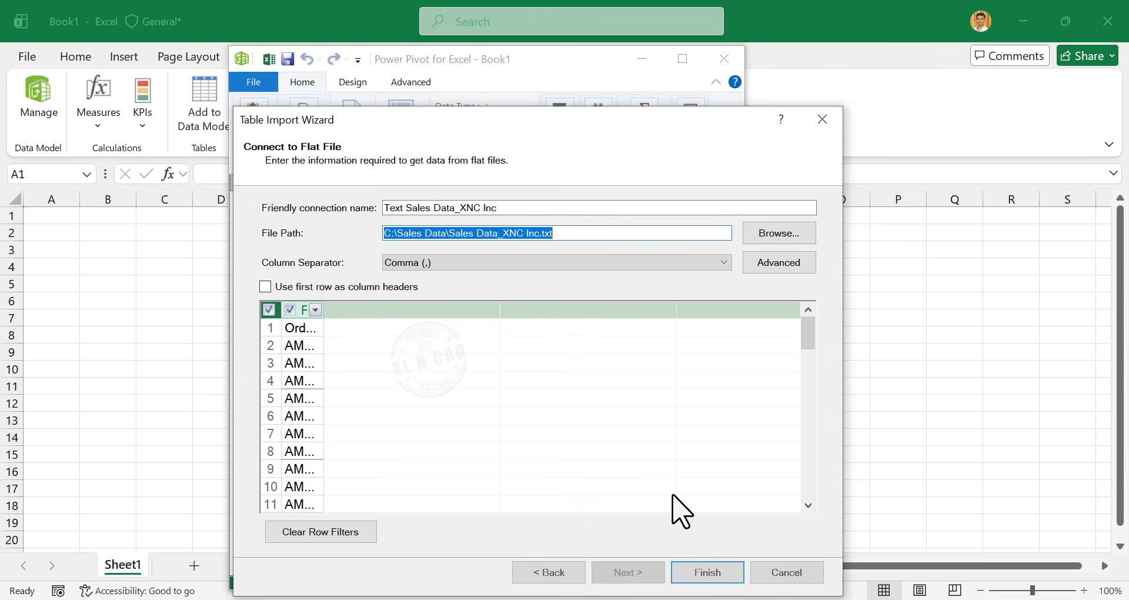
# Step: Set the import's column separator to Tab (t) and use the first row as column headers
pyautogui.moveTo(324, 310); pyautogui.dragTo(433, 321)
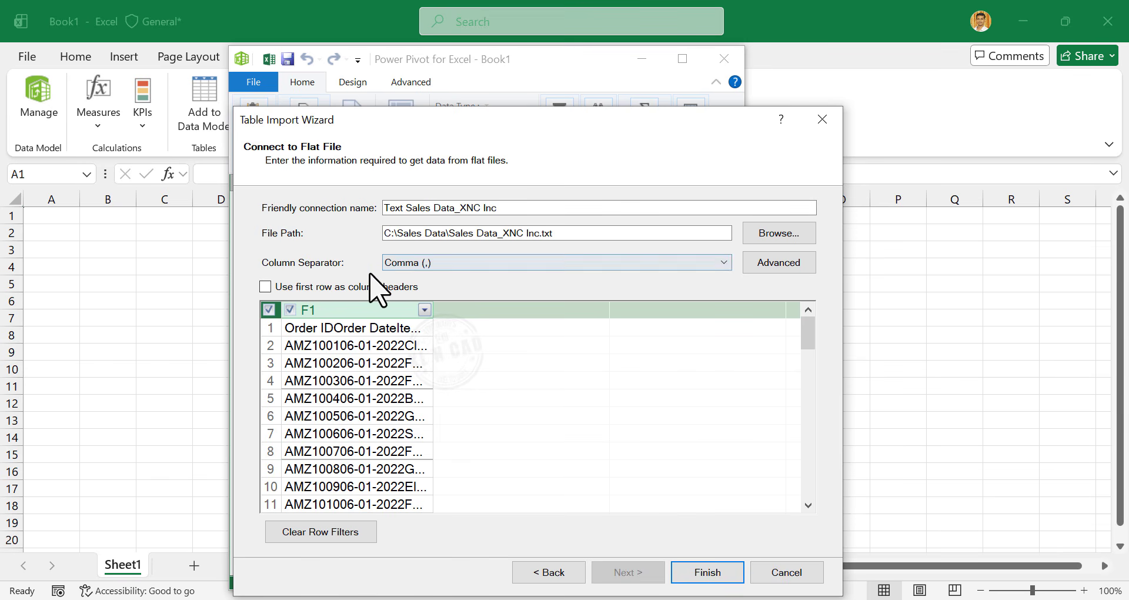
pyautogui.click(722, 262)
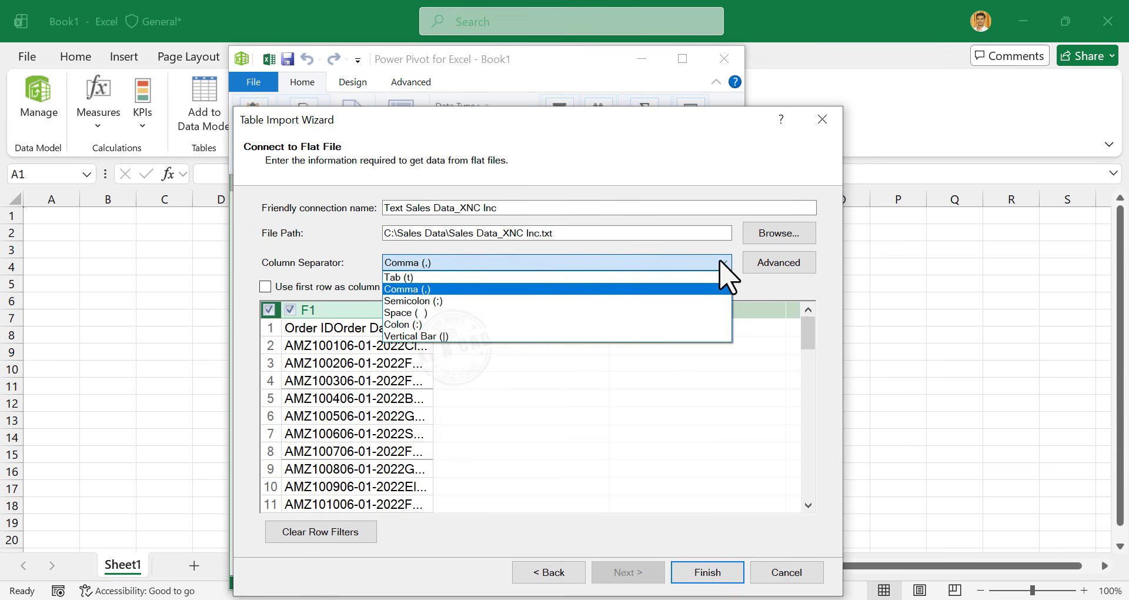
pyautogui.click(560, 278)
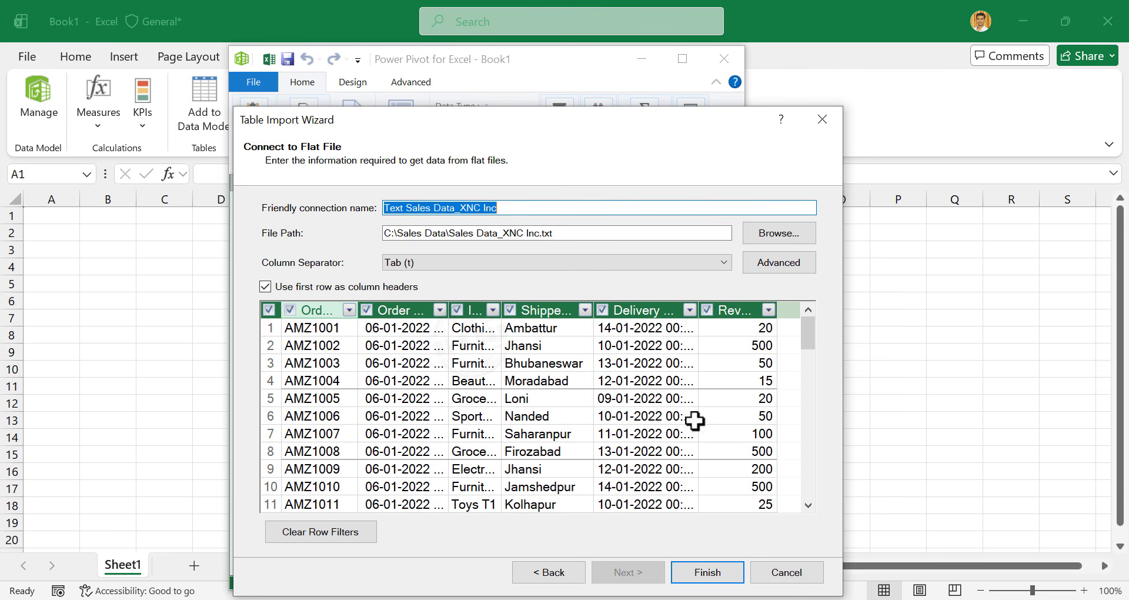
# Step: Widen the Order ID and Item columns in the preview, check the remaining columns, and run the import
pyautogui.moveTo(359, 311); pyautogui.dragTo(382, 311)
pyautogui.moveTo(528, 312); pyautogui.dragTo(587, 312)
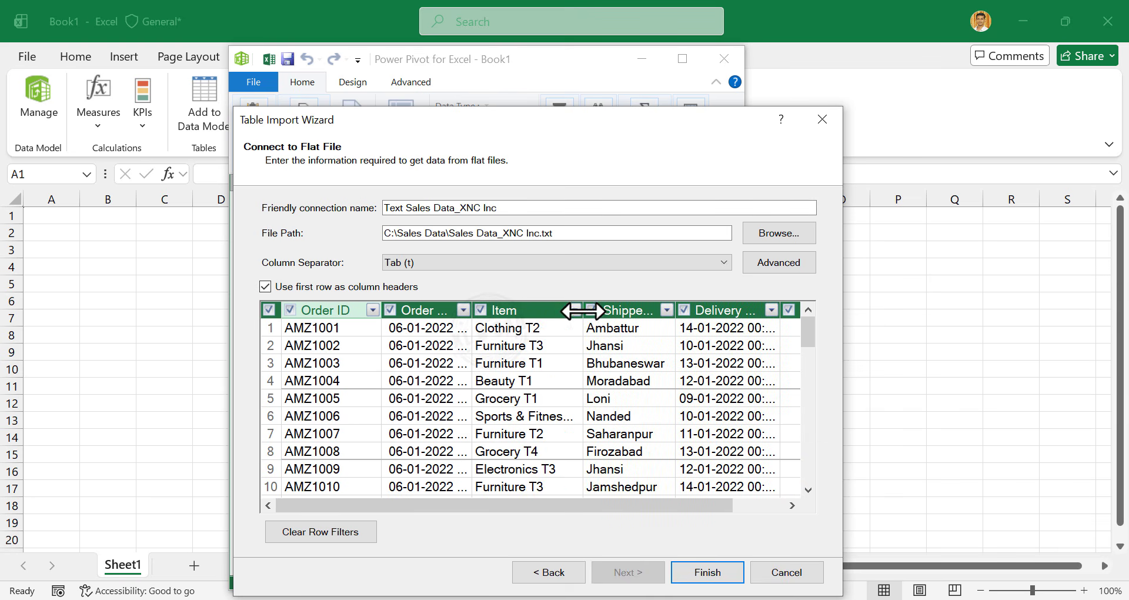
pyautogui.moveTo(592, 505); pyautogui.dragTo(743, 506)
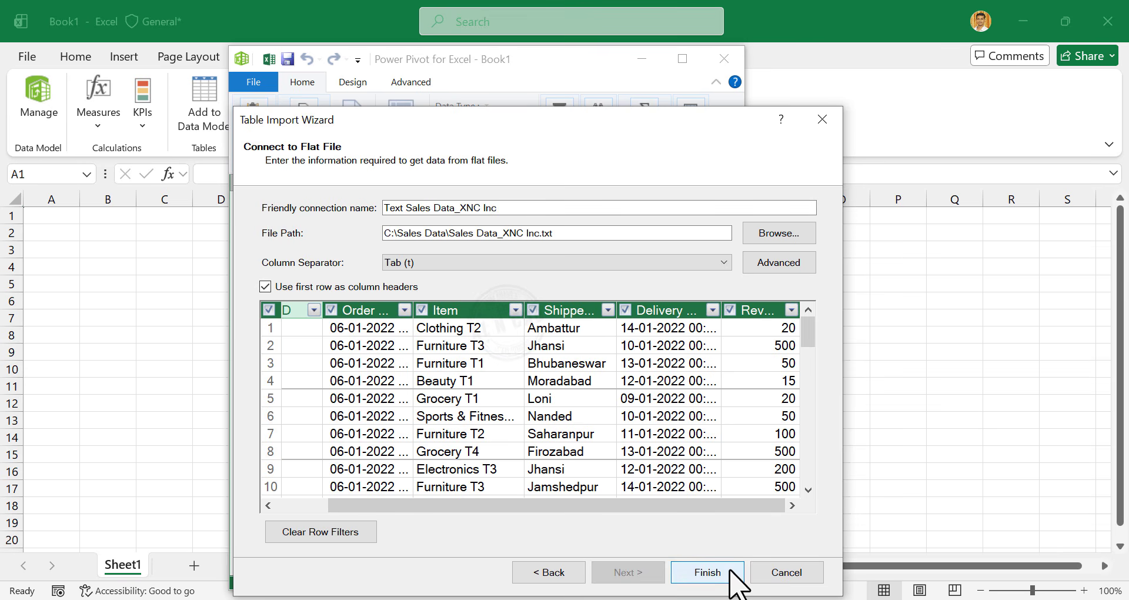
pyautogui.click(707, 572)
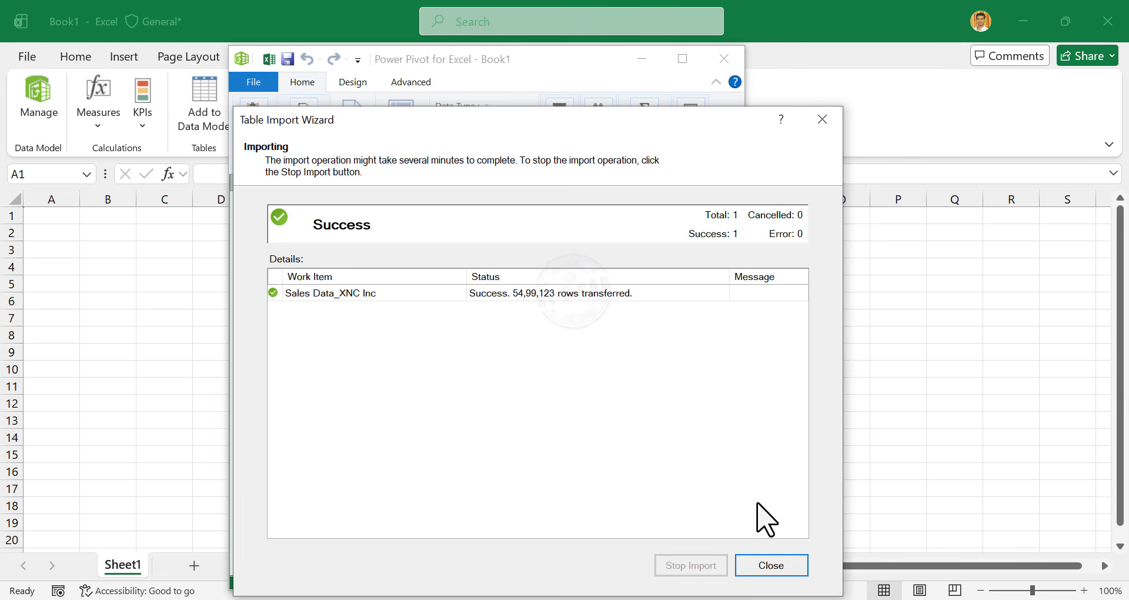
# Step: Close the finished import, widen the Power Pivot window, and widen the Order ID, Order Date, Item and Delivery Date columns to show their full contents
pyautogui.click(759, 571)
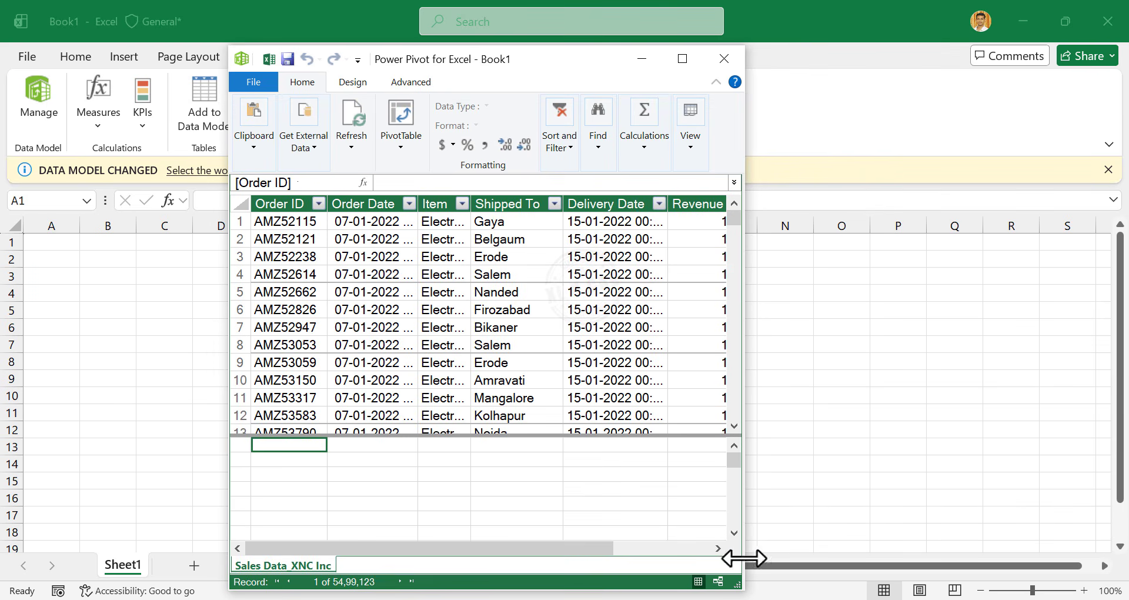
pyautogui.moveTo(743, 221); pyautogui.dragTo(862, 221)
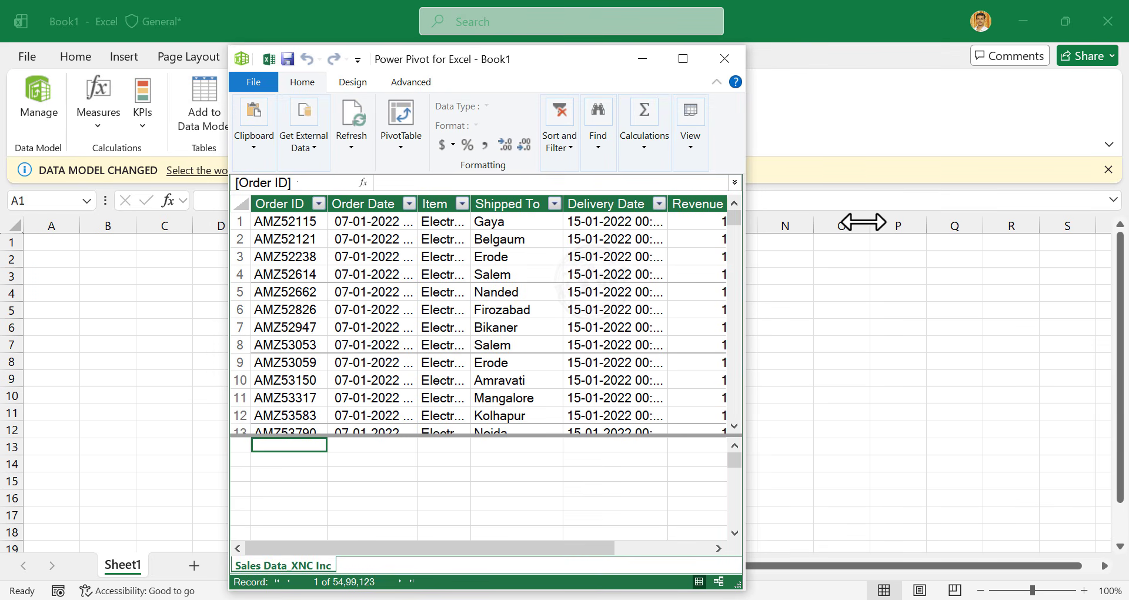
pyautogui.moveTo(418, 204); pyautogui.dragTo(488, 204)
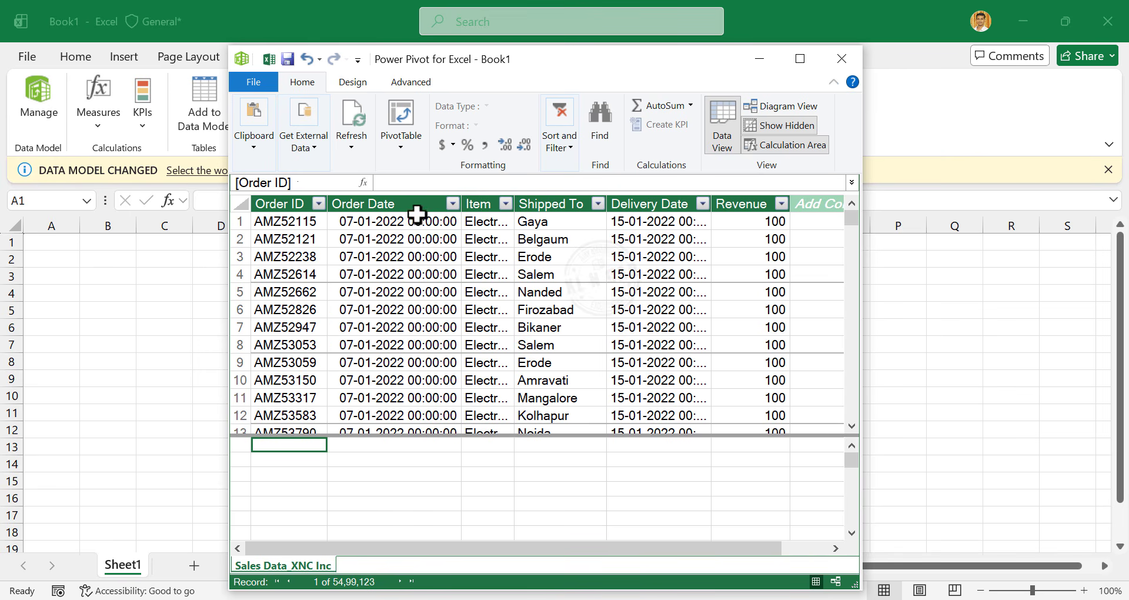
pyautogui.moveTo(327, 204); pyautogui.dragTo(354, 203)
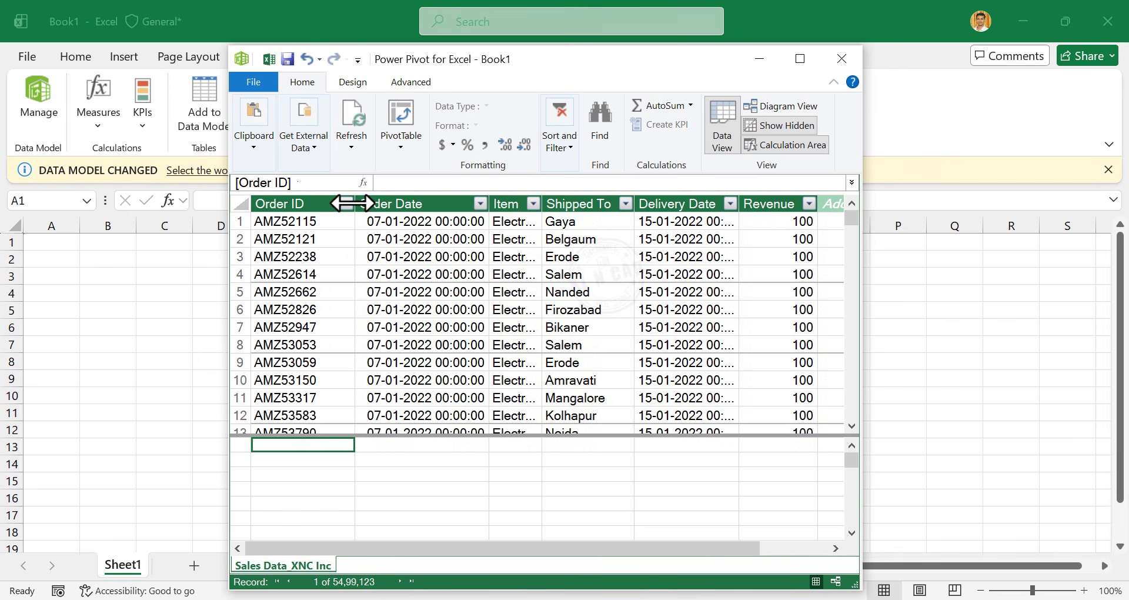
pyautogui.doubleClick(541, 204)
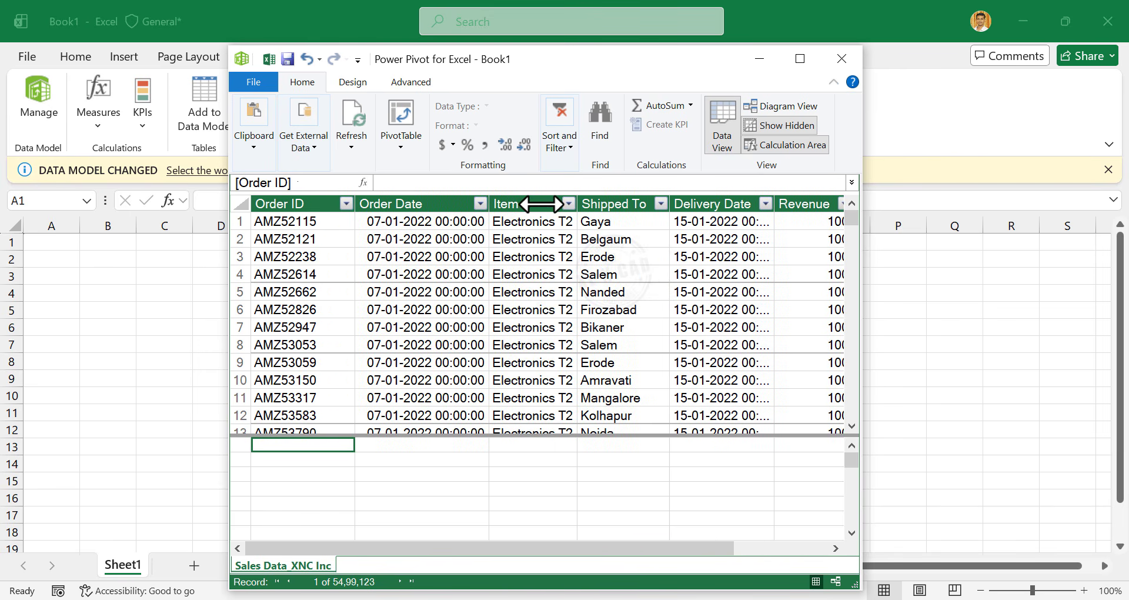
pyautogui.doubleClick(773, 204)
pyautogui.moveTo(860, 469); pyautogui.dragTo(928, 465)
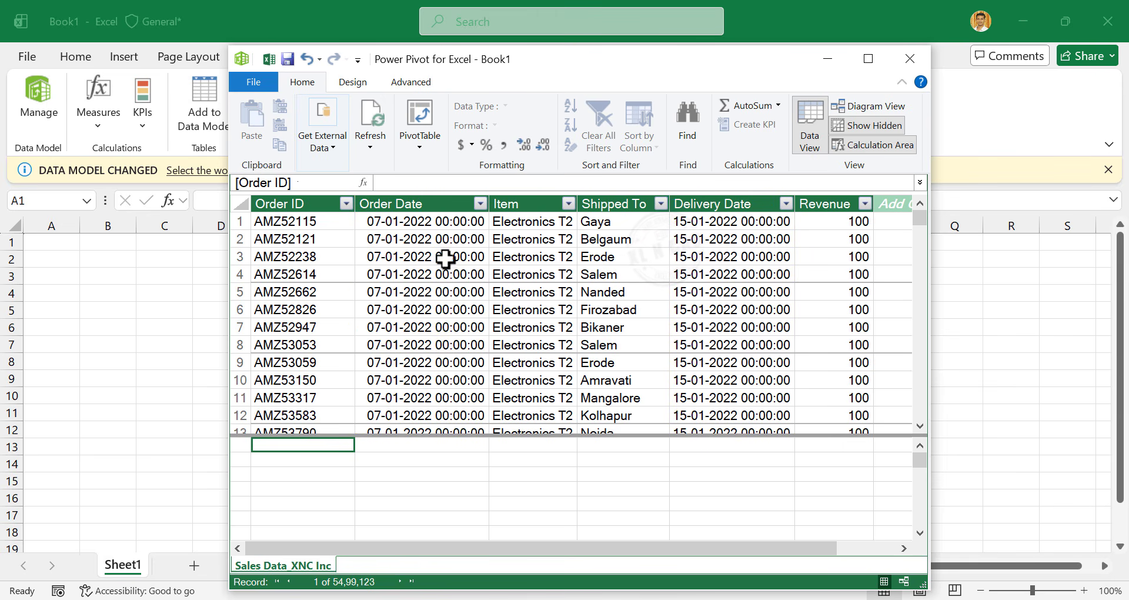
# Step: Format the Order Date and Delivery Date columns with the date-only format *14-03-2001
pyautogui.click(440, 266)
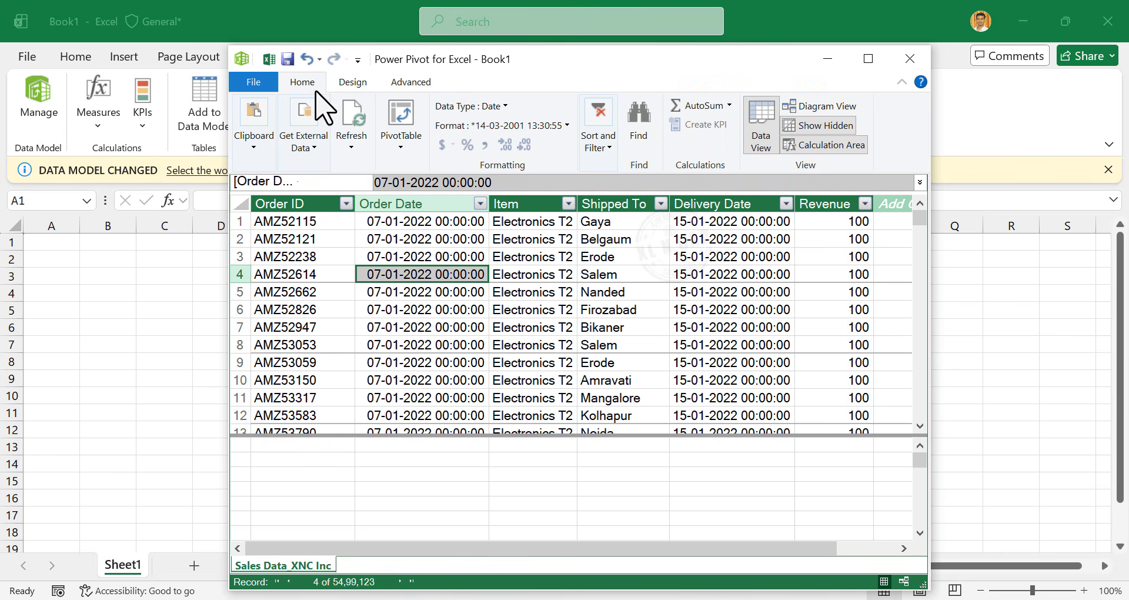
pyautogui.click(555, 126)
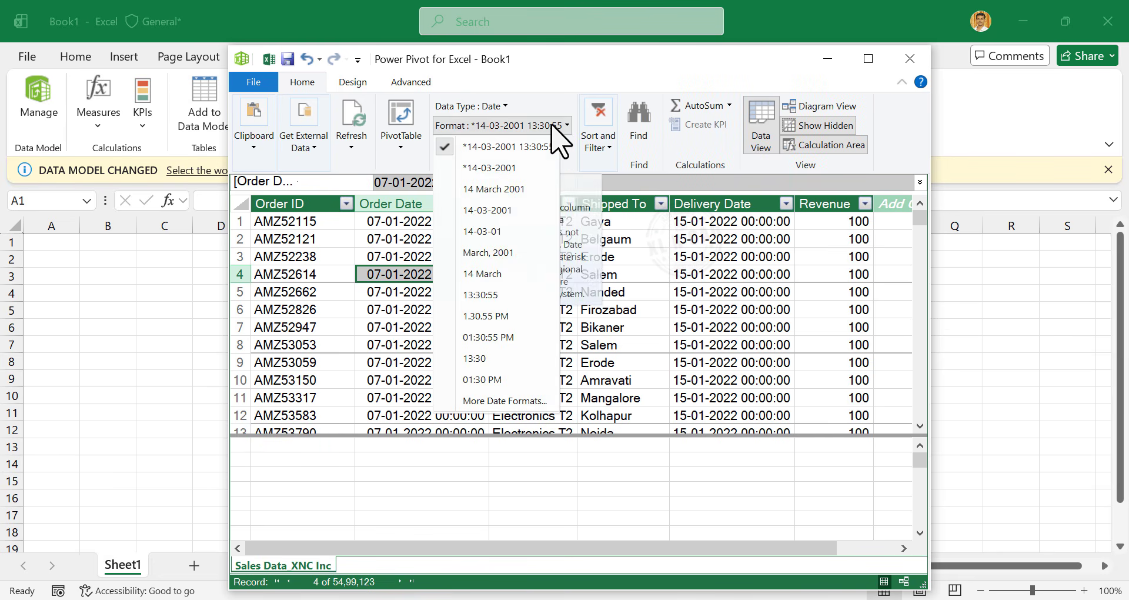
pyautogui.click(531, 169)
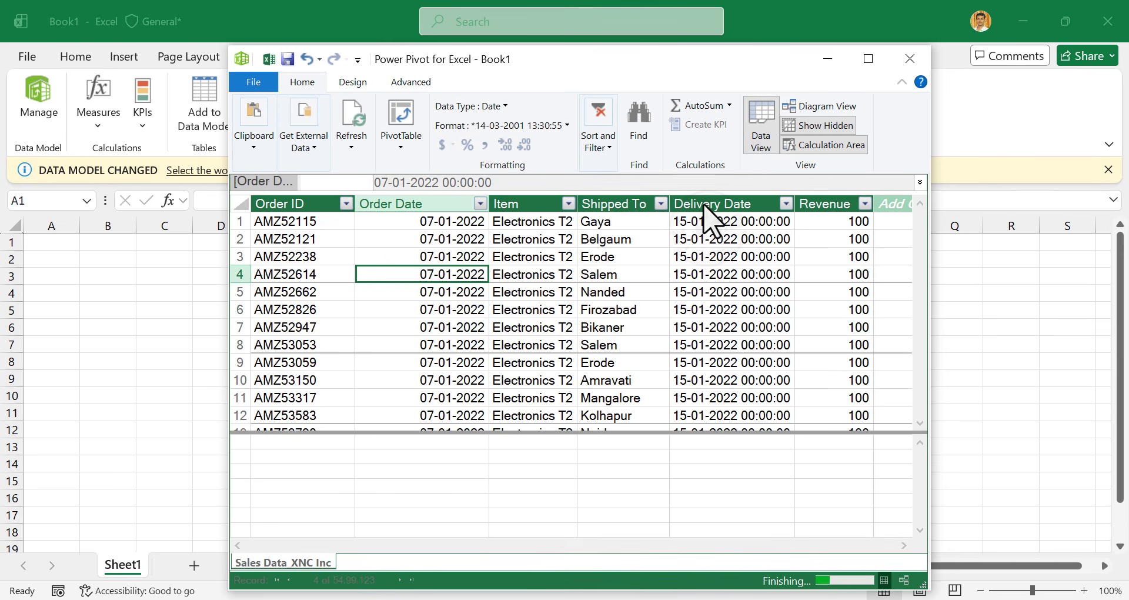
pyautogui.click(709, 256)
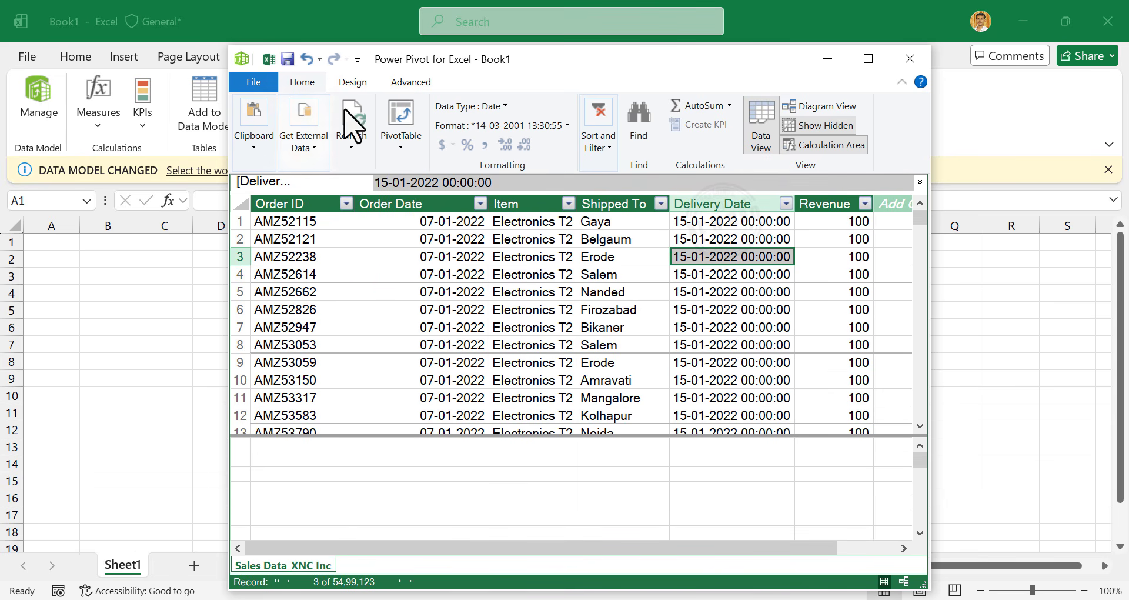
pyautogui.click(565, 126)
pyautogui.click(538, 185)
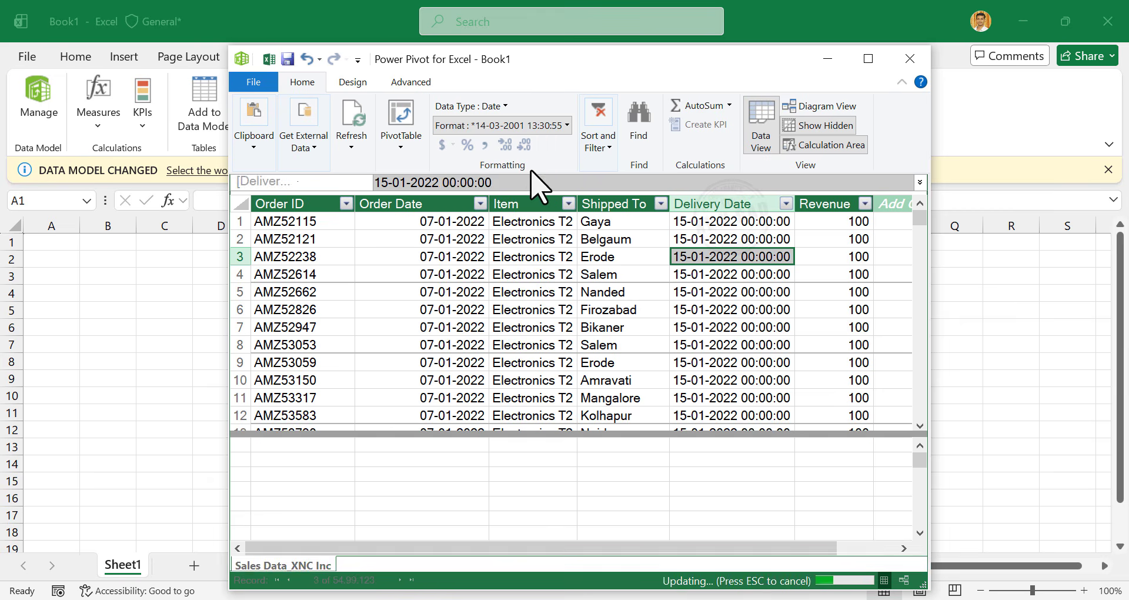
# Step: Fit the Order Date, Delivery Date and Order ID columns to their contents and widen the Item column slightly
pyautogui.doubleClick(490, 204)
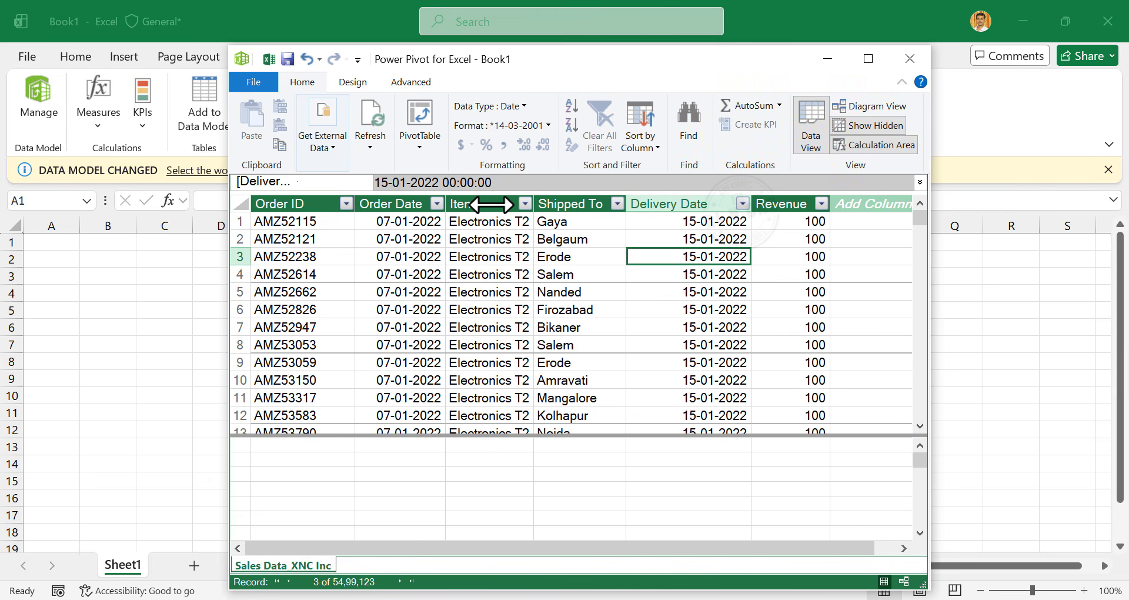
pyautogui.doubleClick(748, 204)
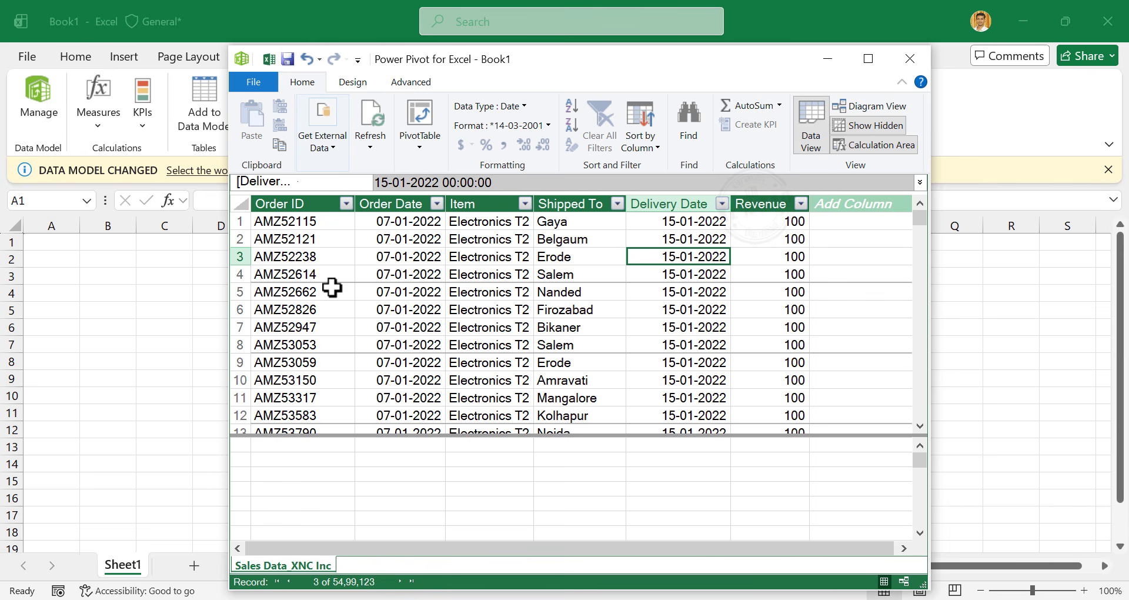
pyautogui.doubleClick(355, 204)
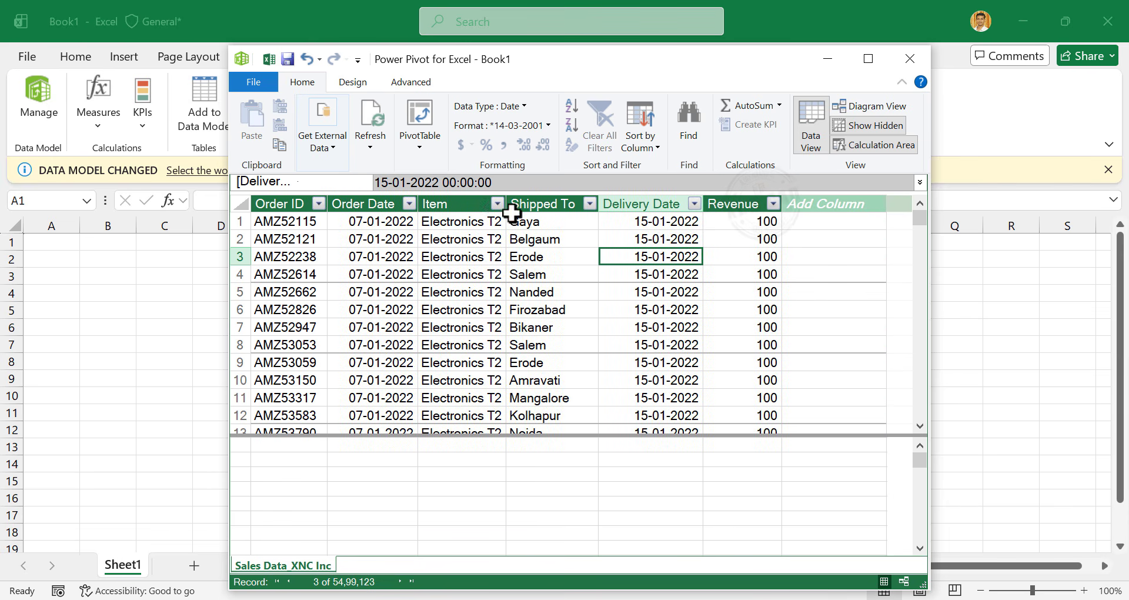
pyautogui.moveTo(506, 205); pyautogui.dragTo(531, 204)
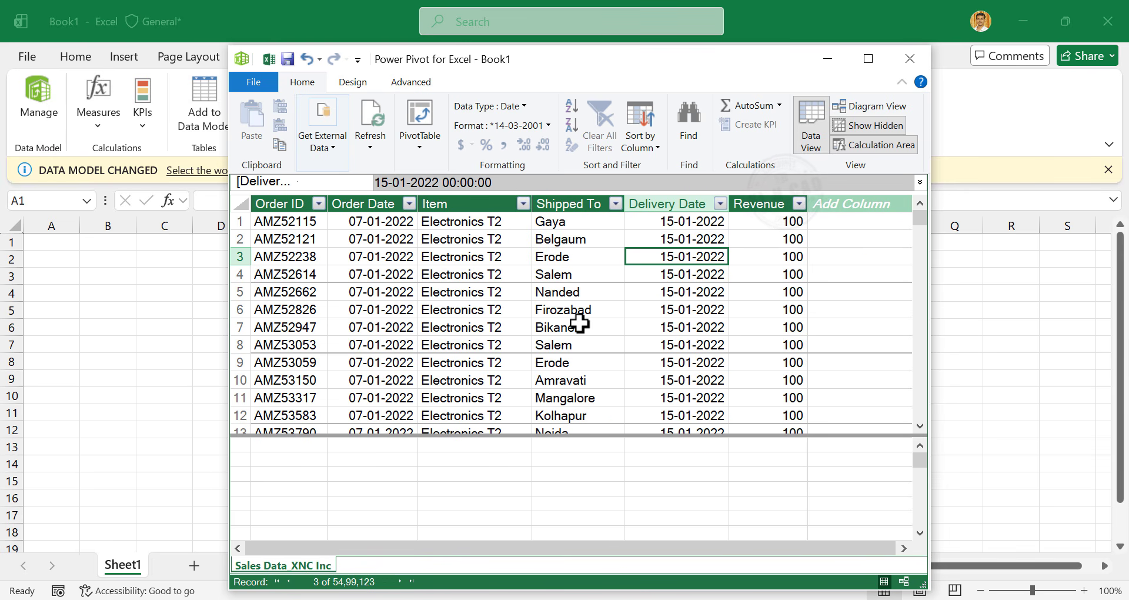
# Step: Create a PivotTable from the data model in the existing worksheet at cell B2 of Sheet1
pyautogui.click(410, 152)
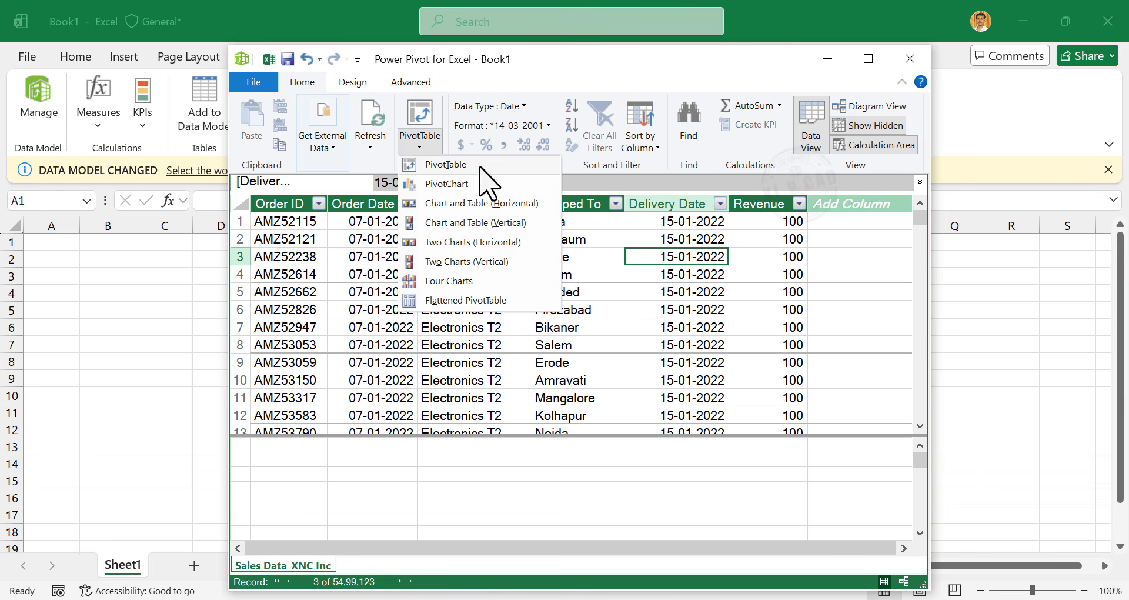
pyautogui.click(479, 166)
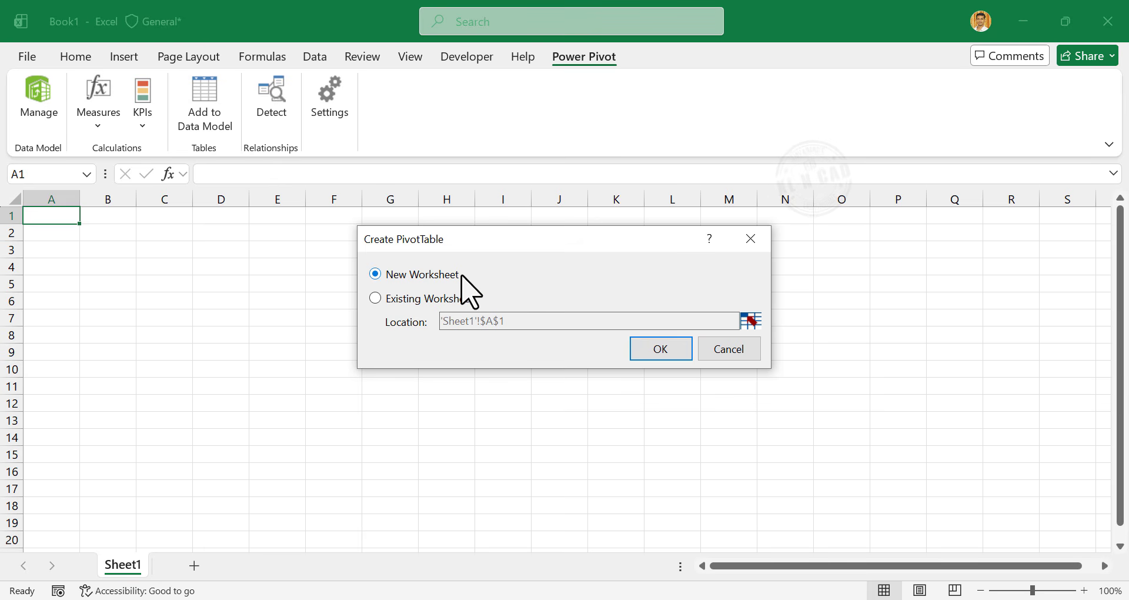
pyautogui.click(394, 300)
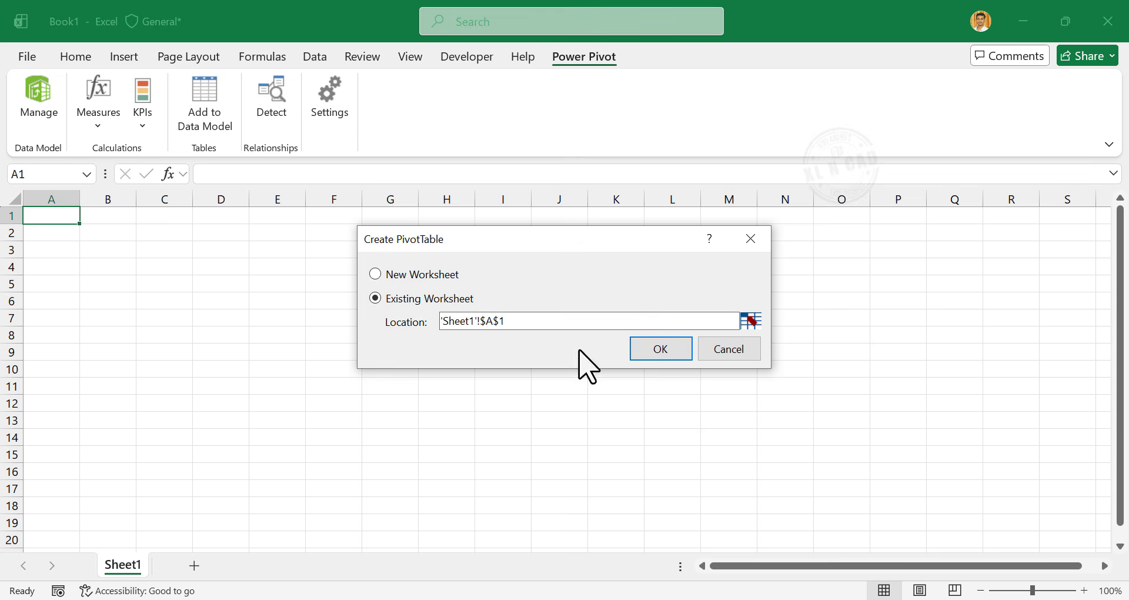
pyautogui.click(750, 320)
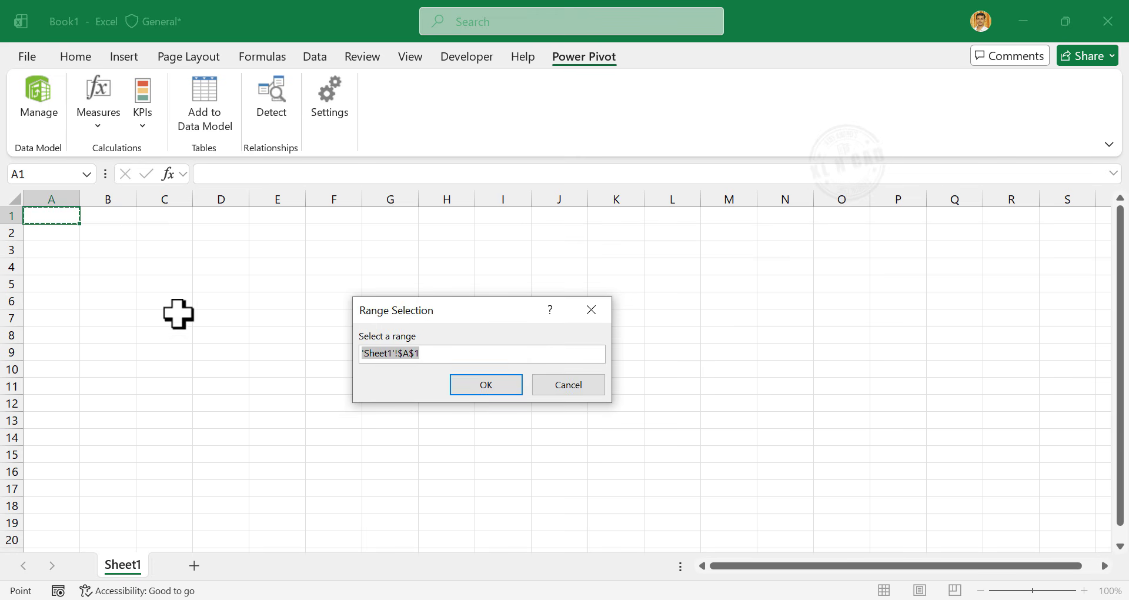
pyautogui.click(118, 232)
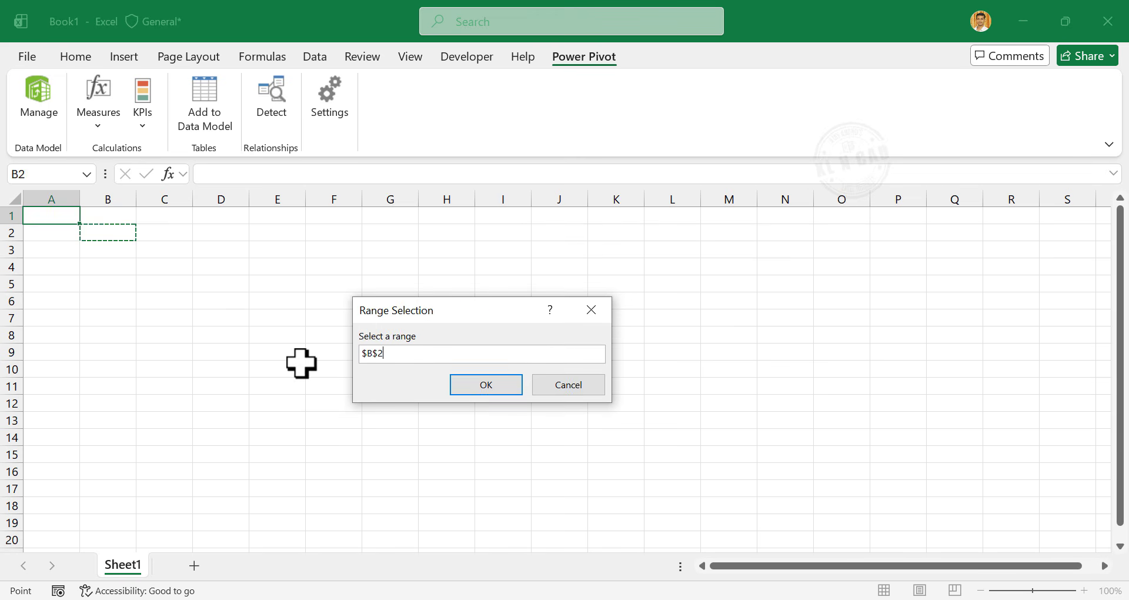
pyautogui.click(510, 386)
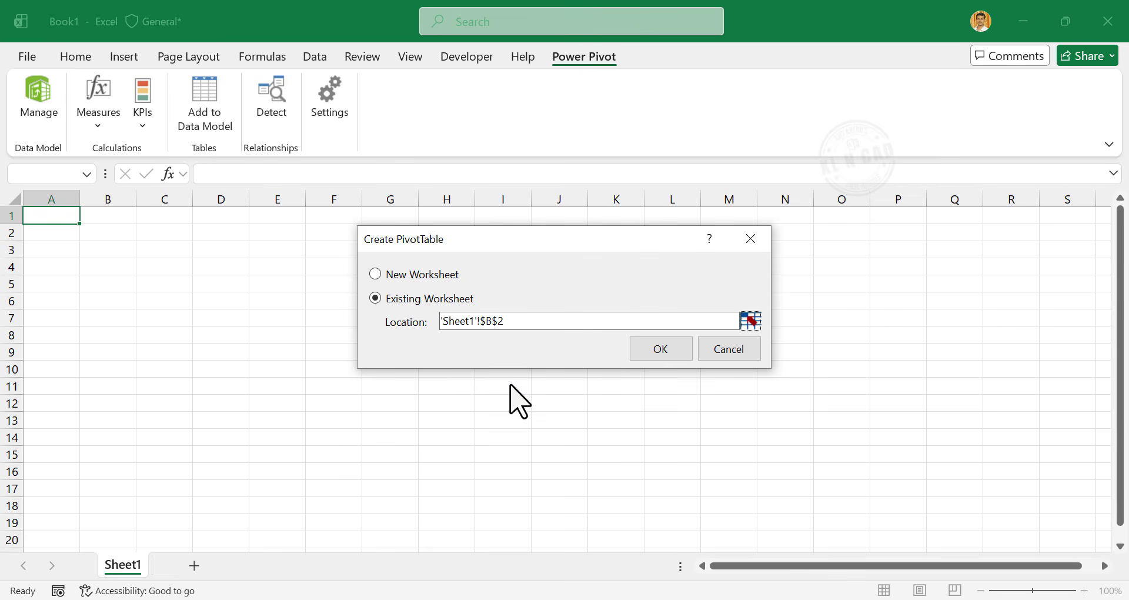
pyautogui.click(680, 355)
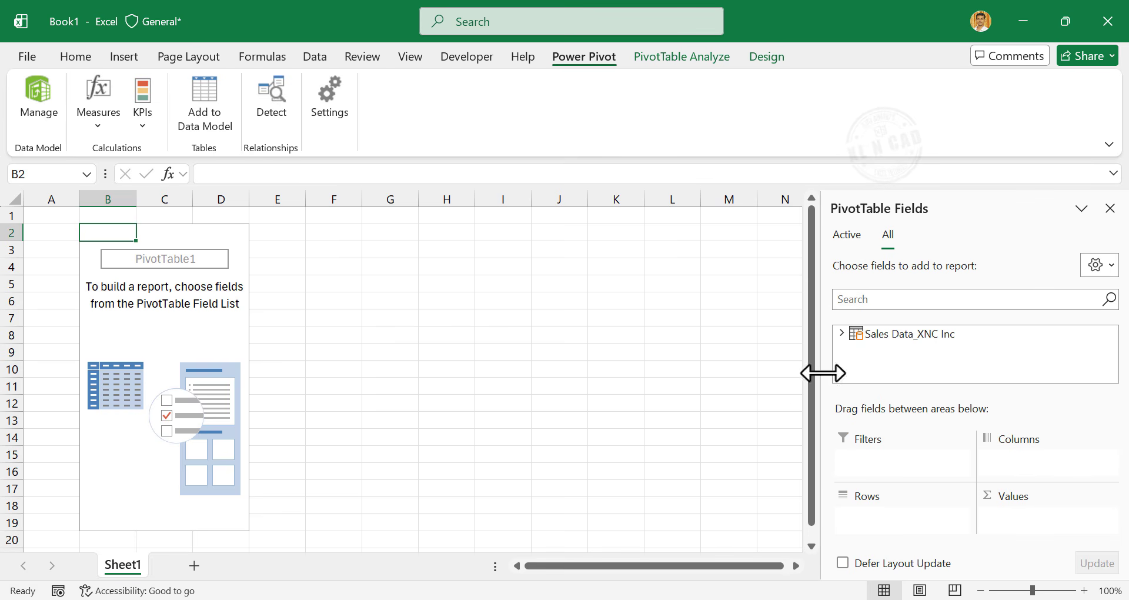
# Step: Expand the Sales Data_XNC Inc table and add Item to the PivotTable's Rows and Revenue to its Values
pyautogui.click(841, 333)
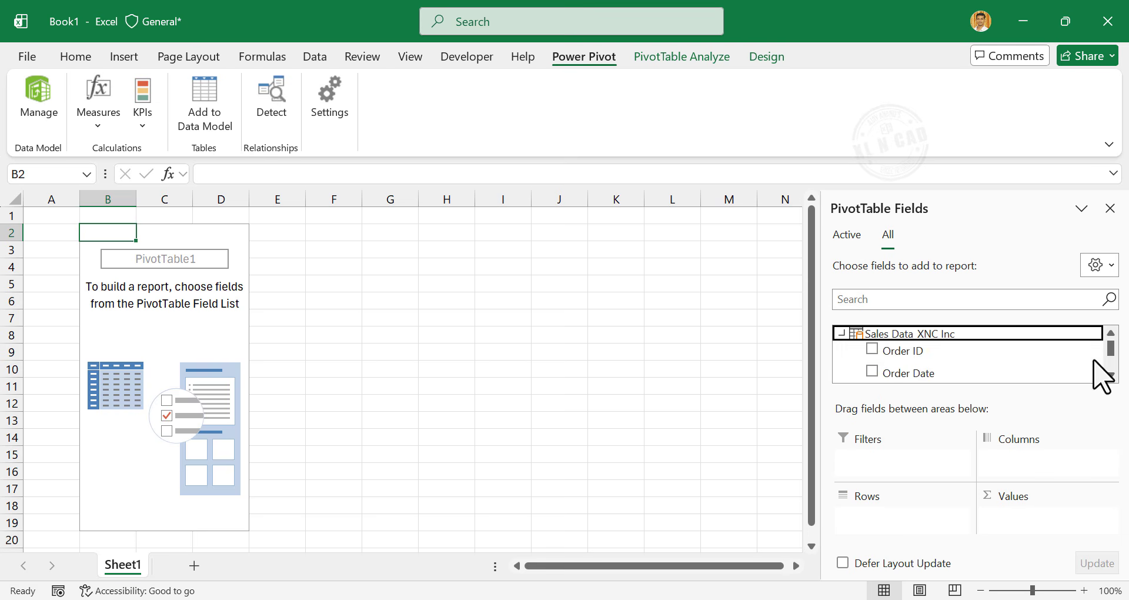
pyautogui.moveTo(1111, 351); pyautogui.dragTo(1111, 364)
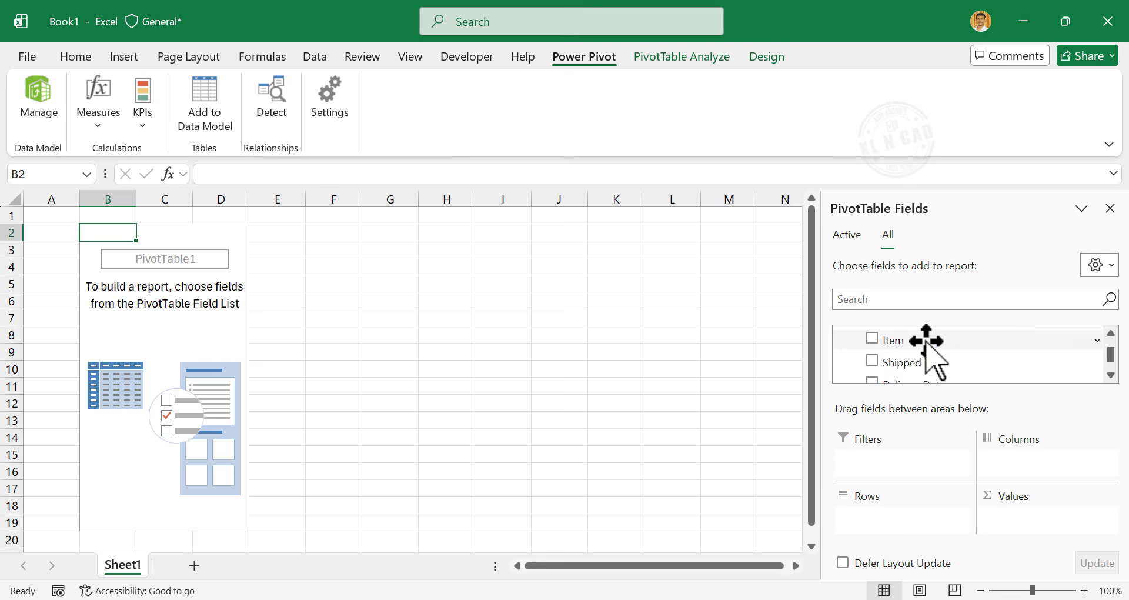
pyautogui.moveTo(921, 345); pyautogui.dragTo(901, 519)
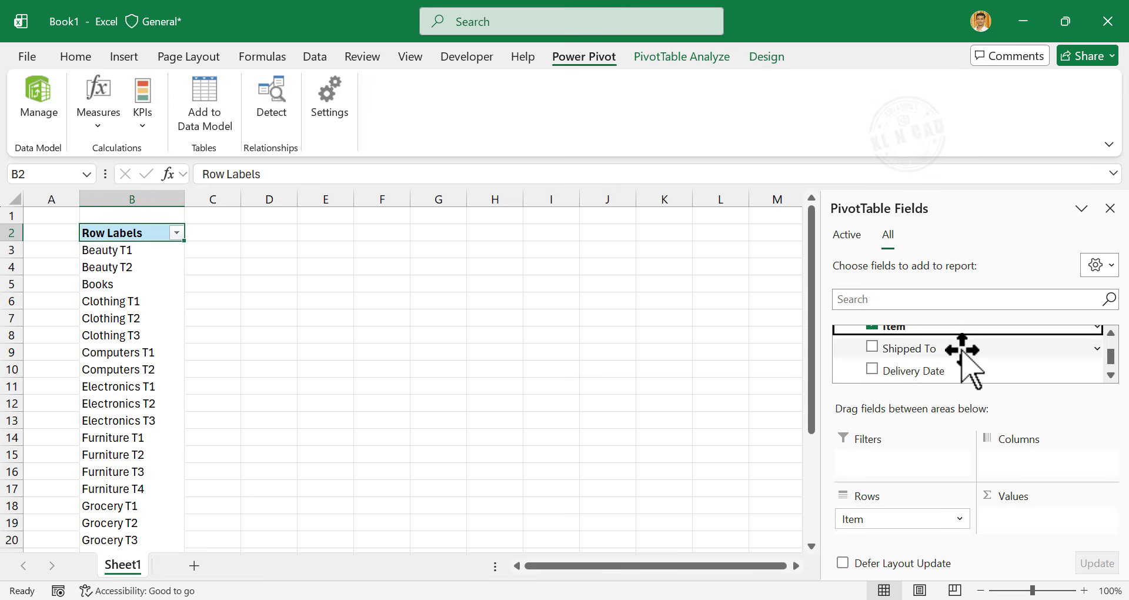
pyautogui.scroll(-1, 960, 353)
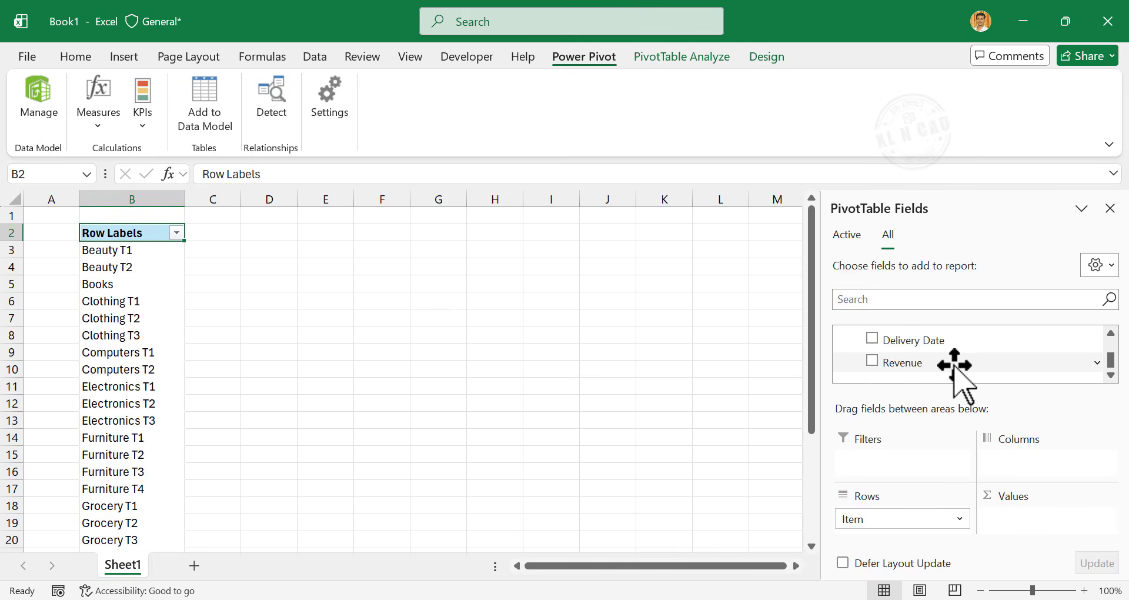
pyautogui.moveTo(944, 374); pyautogui.dragTo(1007, 526)
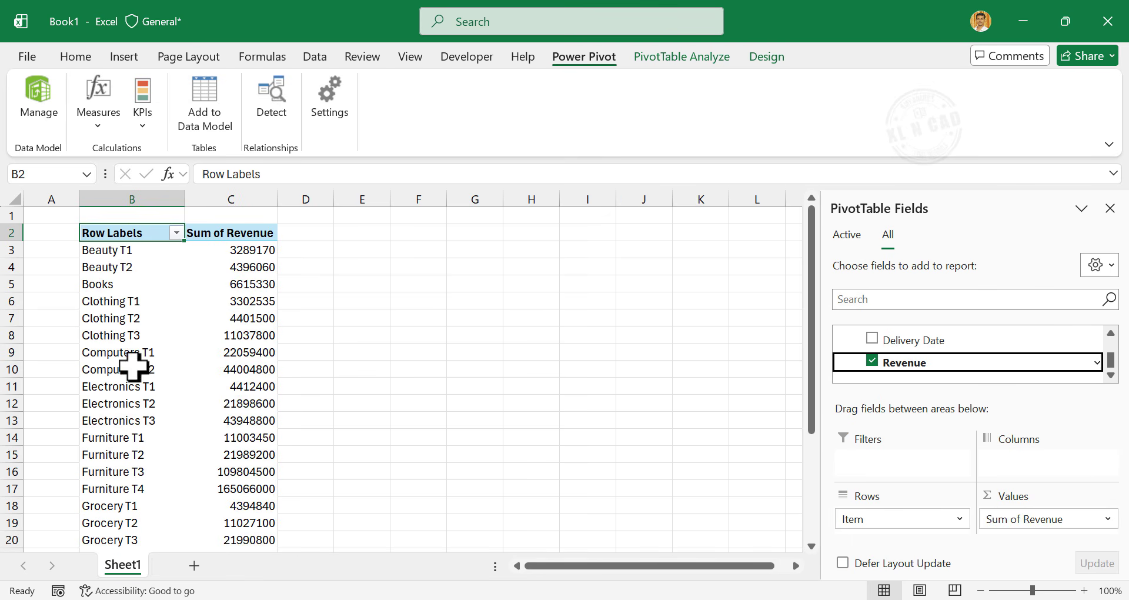
# Step: Format the Sum of Revenue values, including the grand total, as Number with the 1000 separator and 0 decimal places
pyautogui.moveTo(215, 414)
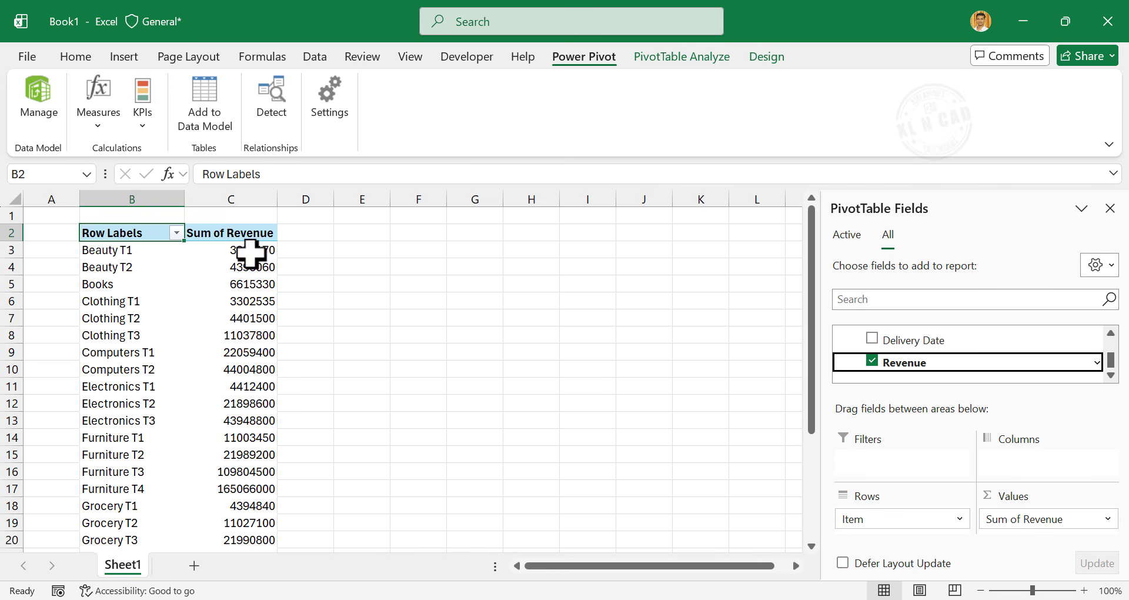
pyautogui.moveTo(251, 253); pyautogui.dragTo(247, 521)
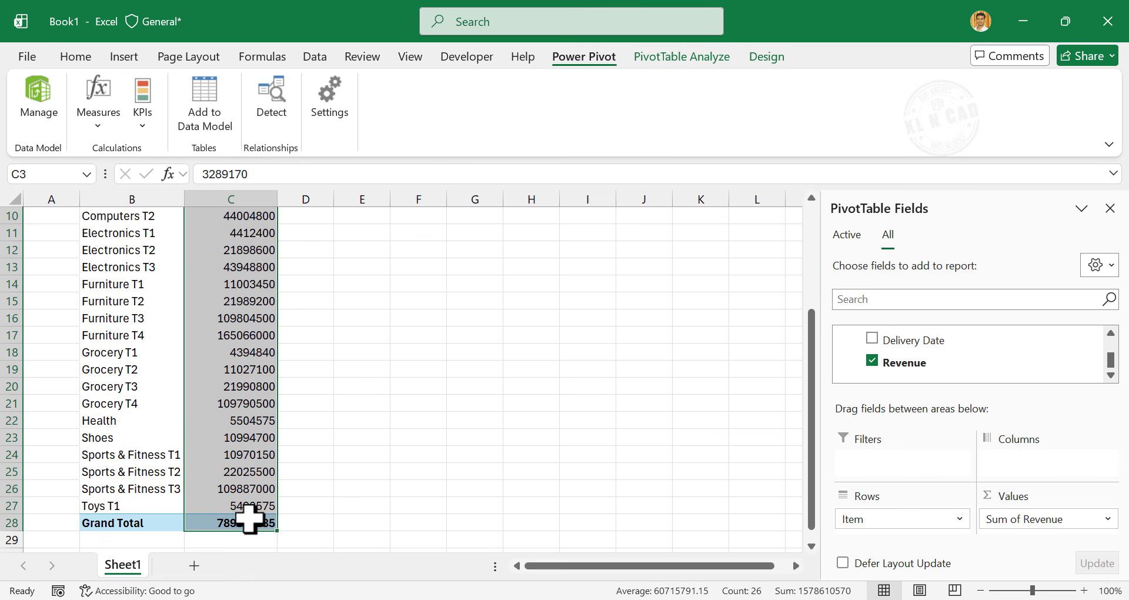
pyautogui.rightClick(244, 294)
pyautogui.click(357, 260)
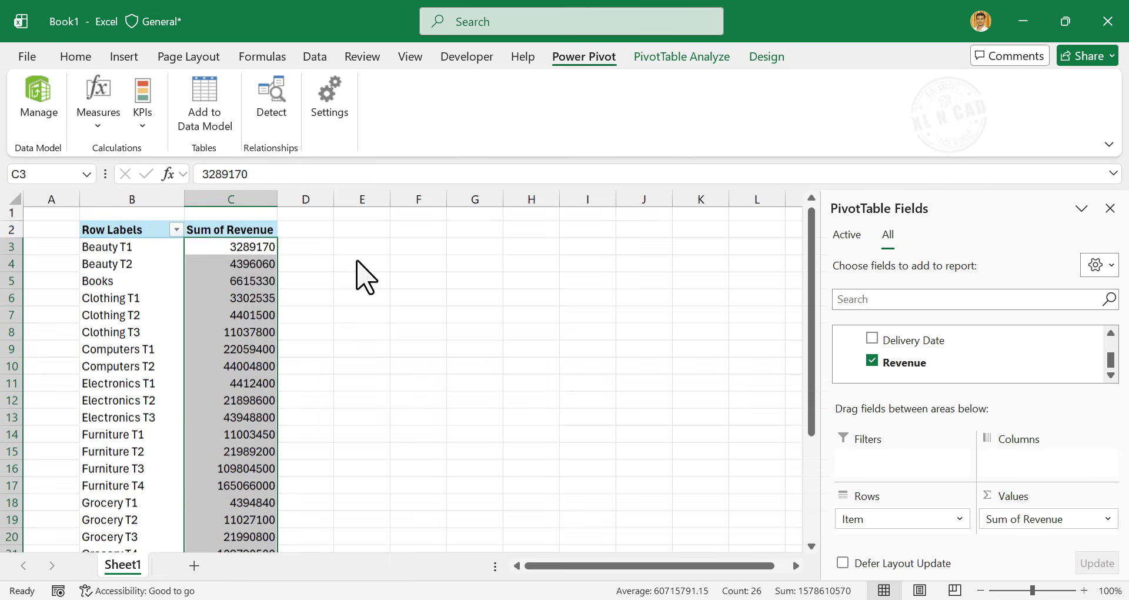
pyautogui.click(187, 117)
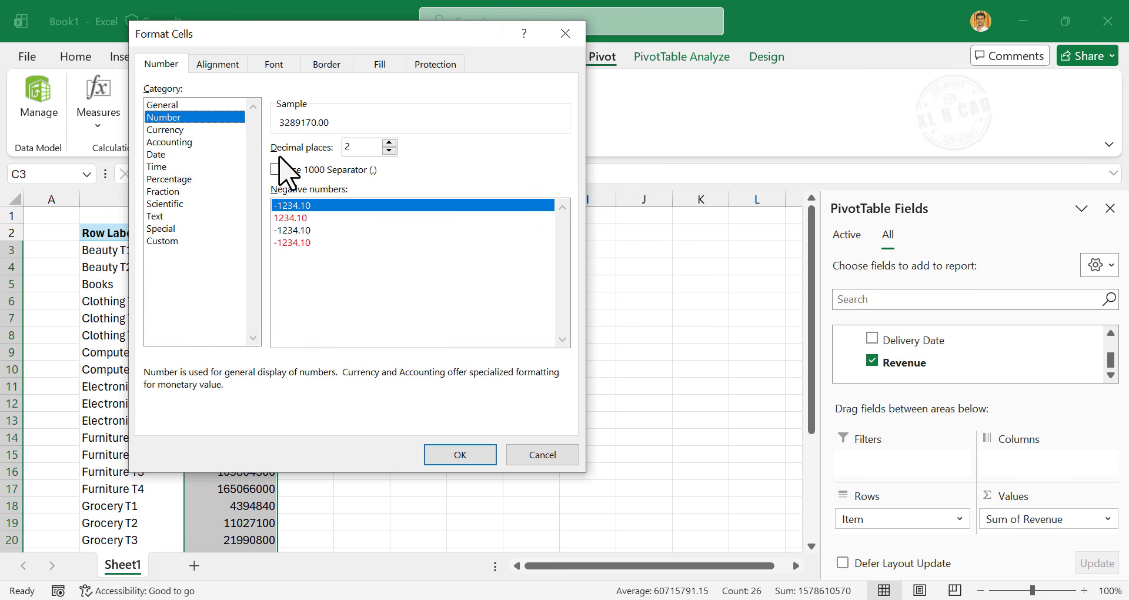
pyautogui.click(277, 170)
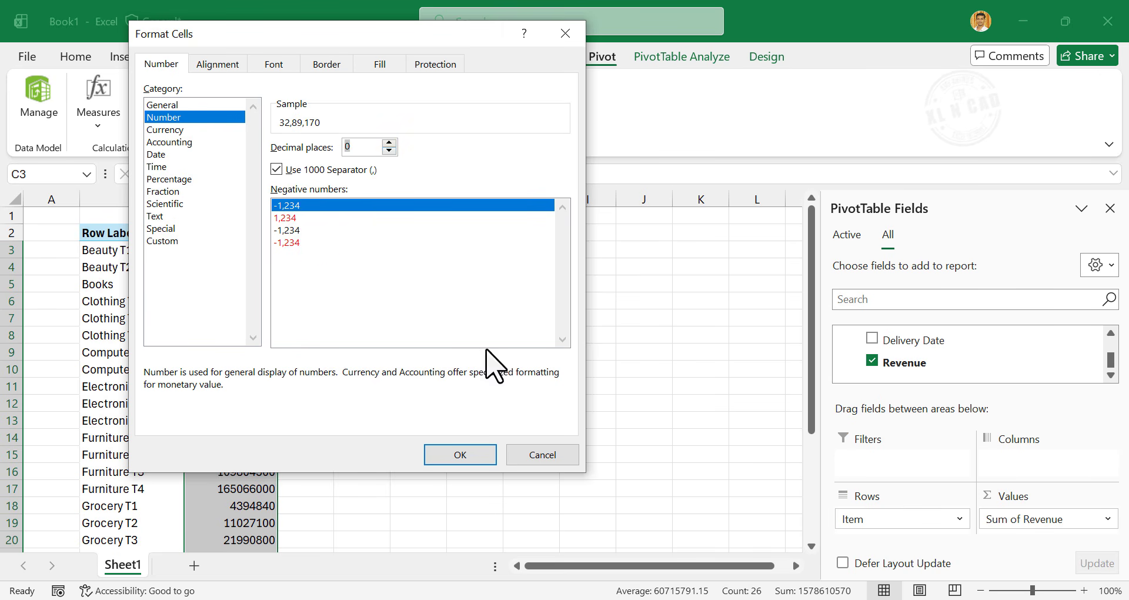
pyautogui.click(484, 456)
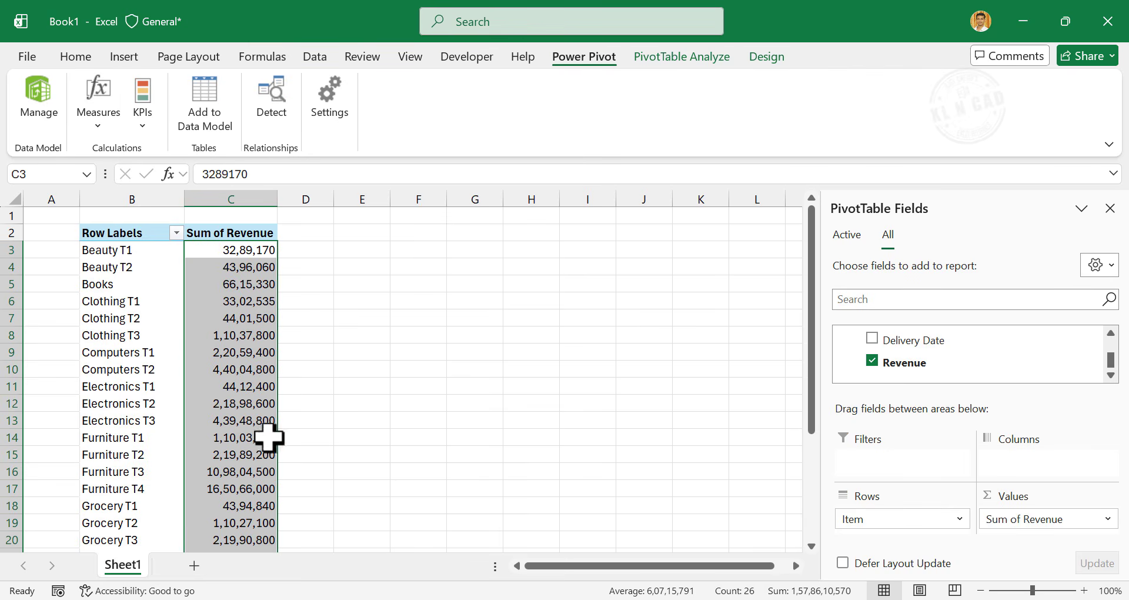
pyautogui.click(241, 386)
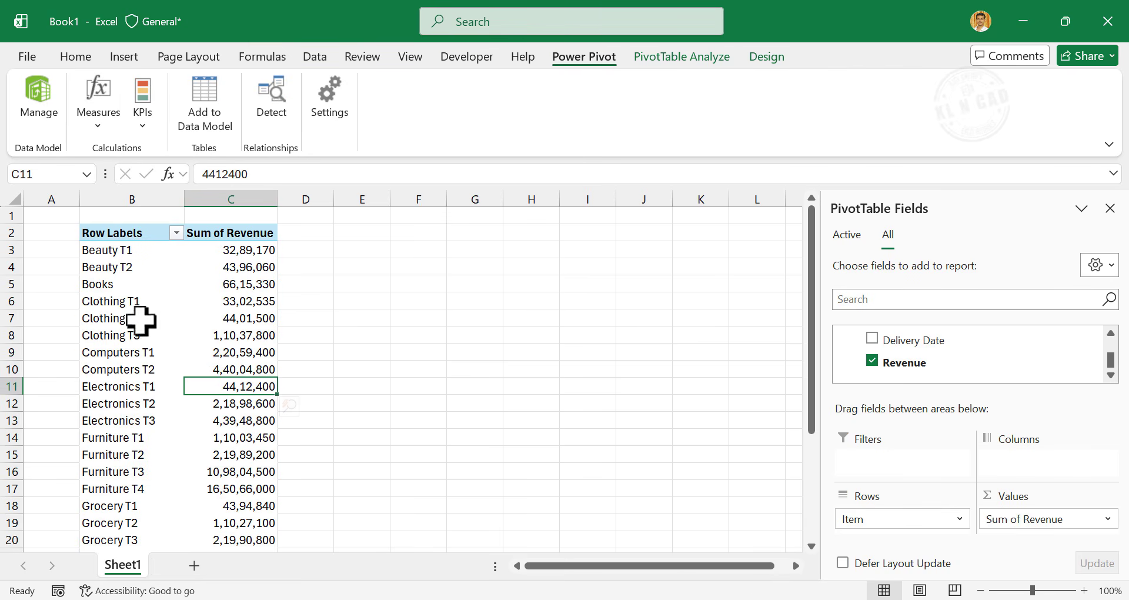
# Step: Sort the item PivotTable by Sum of Revenue from largest to smallest
pyautogui.click(238, 335)
pyautogui.rightClick(246, 341)
pyautogui.moveTo(373, 348)
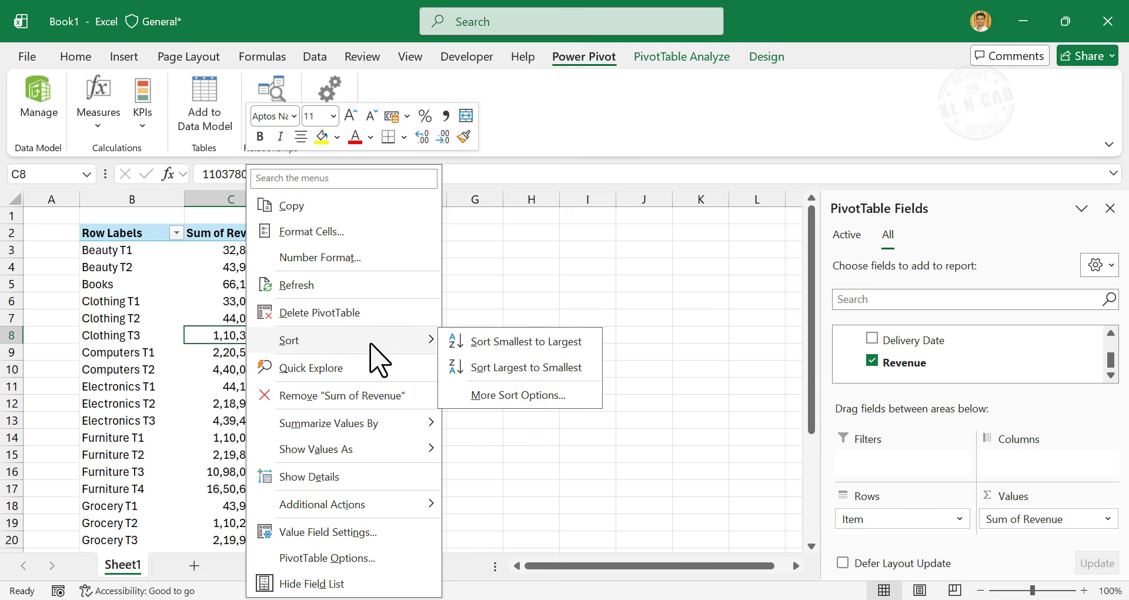
pyautogui.click(537, 369)
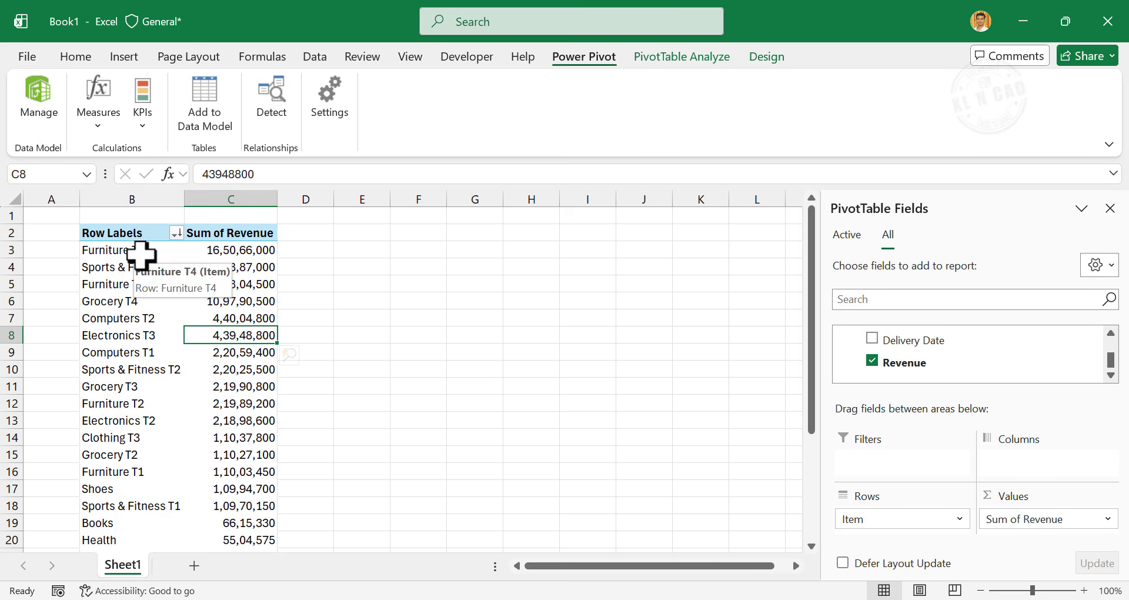
pyautogui.scroll(-4, 265, 382)
pyautogui.scroll(4, 262, 427)
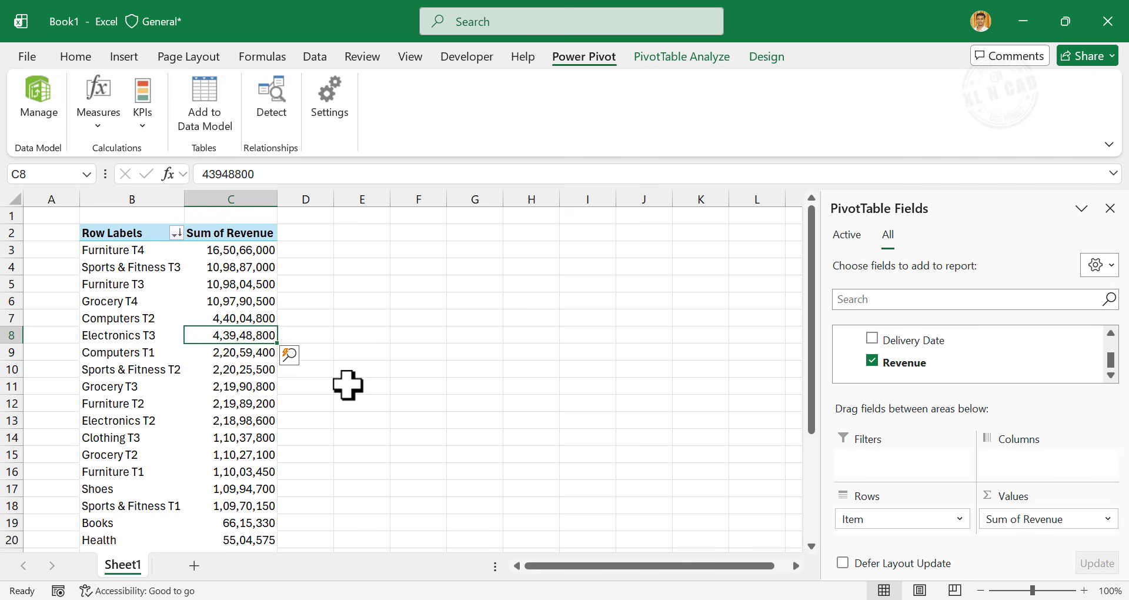
# Step: Copy the whole item PivotTable to cell F2 and fit columns F and G to their contents
pyautogui.click(154, 371)
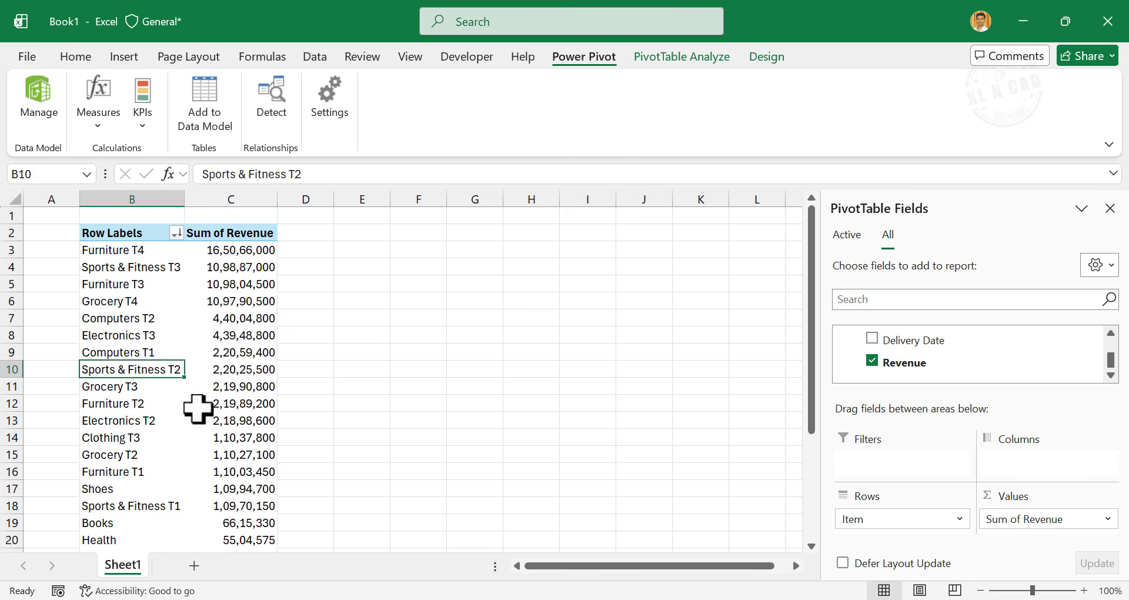
pyautogui.hotkey('ctrl', 'a')
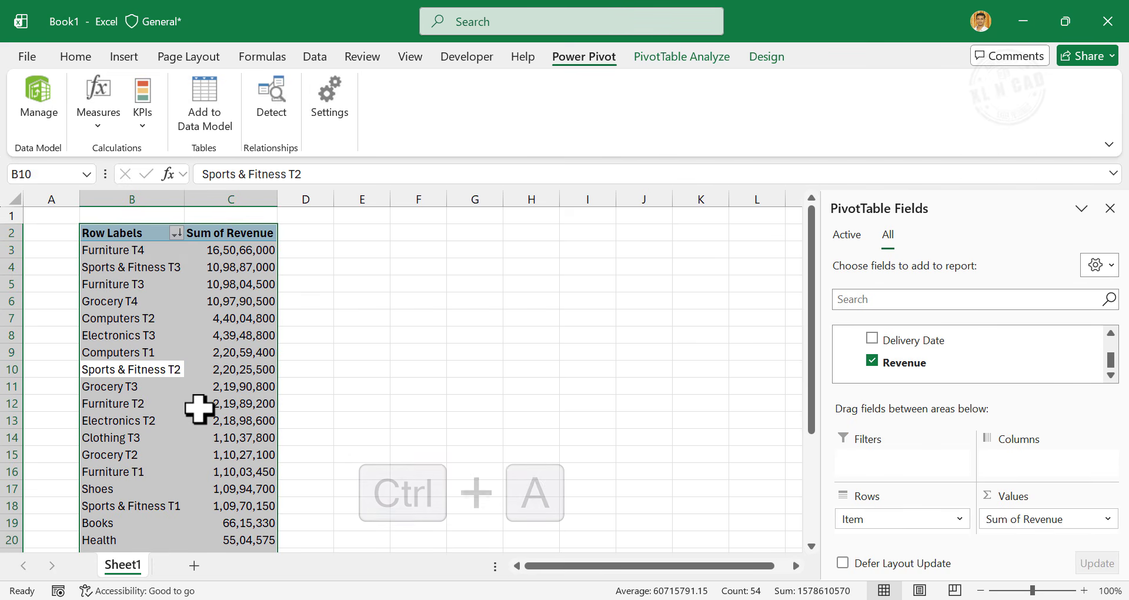
pyautogui.hotkey('ctrl', 'c')
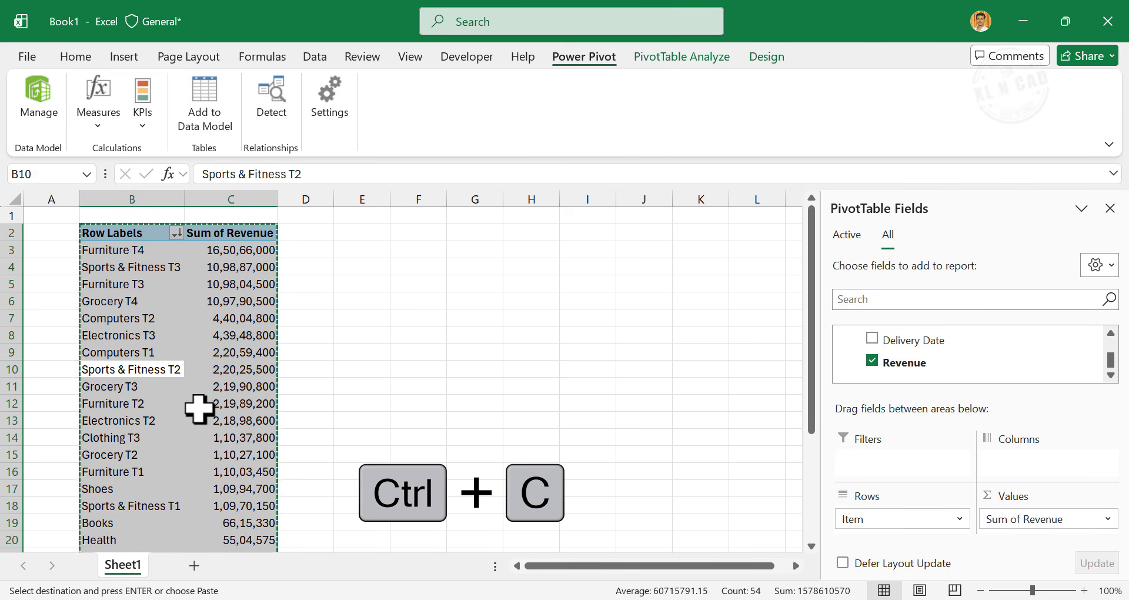
pyautogui.click(417, 231)
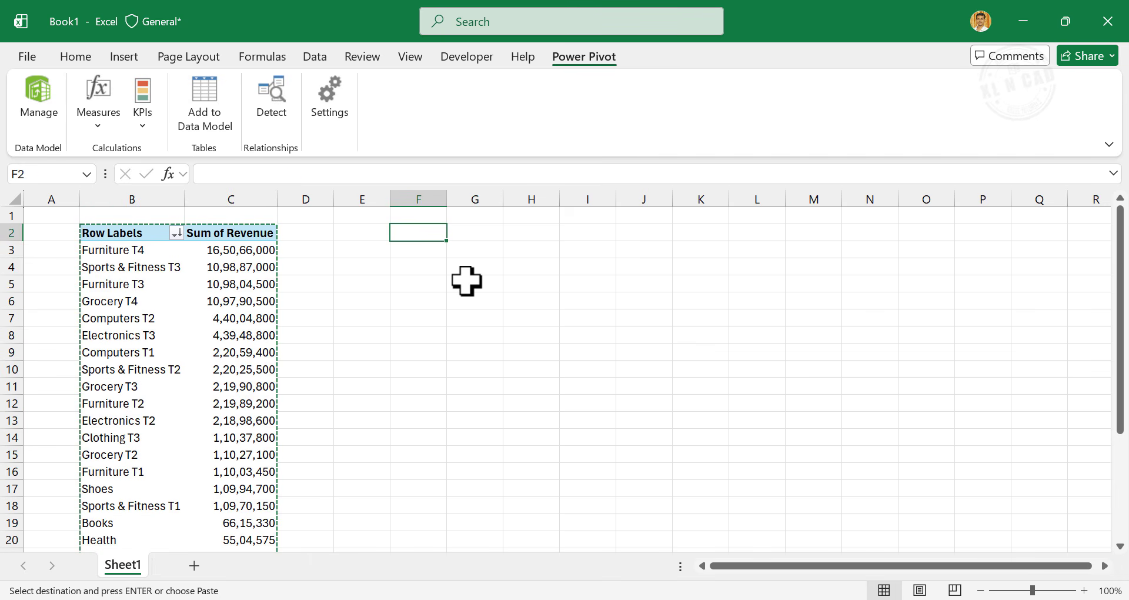
pyautogui.hotkey('ctrl', 'v')
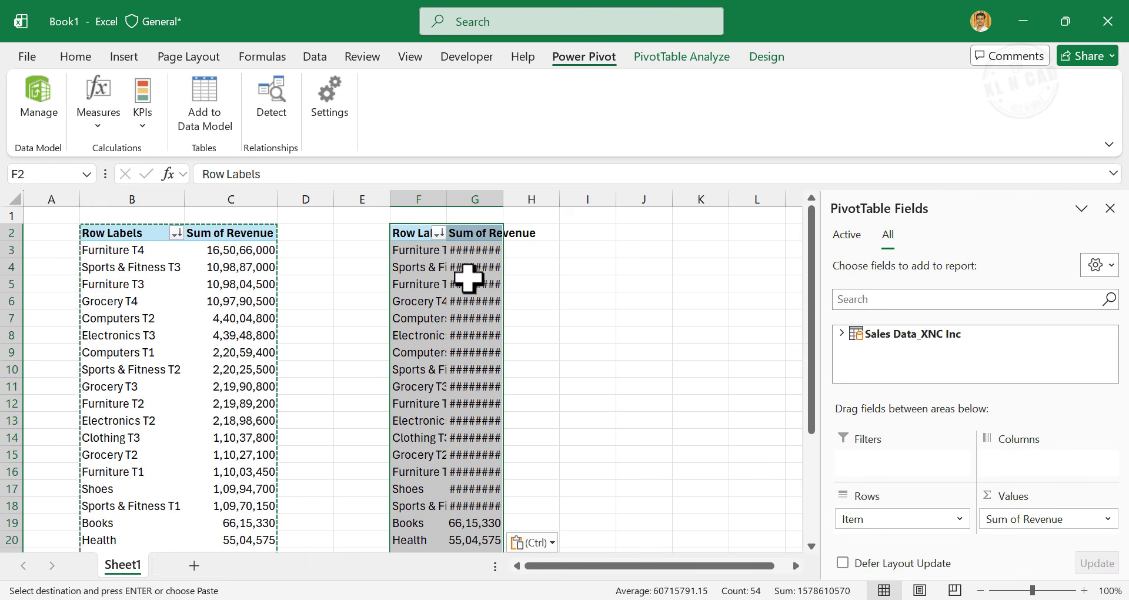
pyautogui.doubleClick(448, 196)
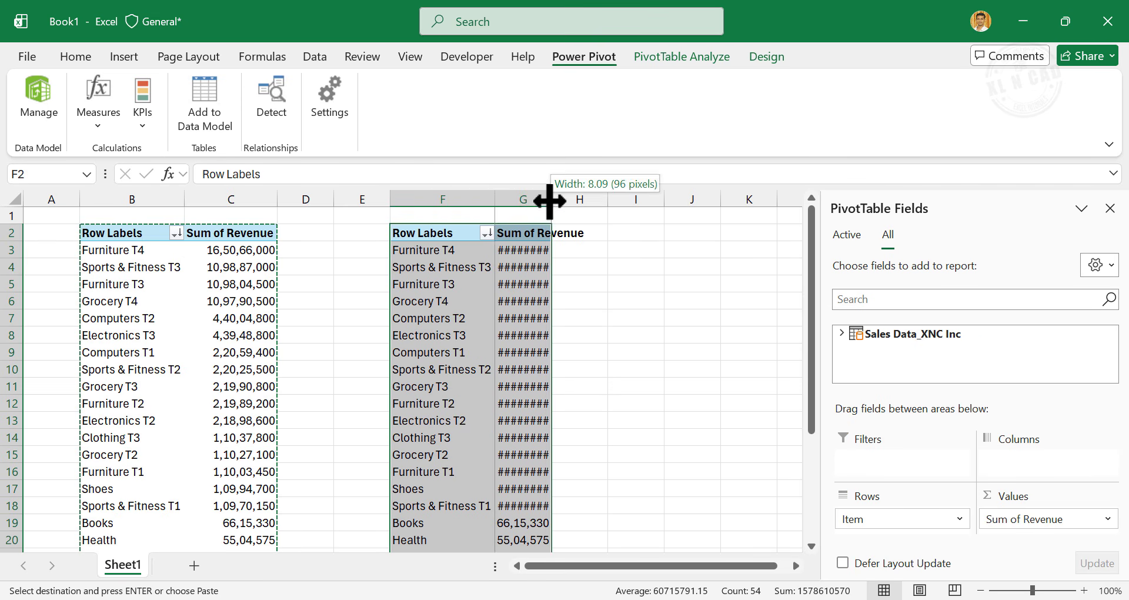
pyautogui.doubleClick(549, 197)
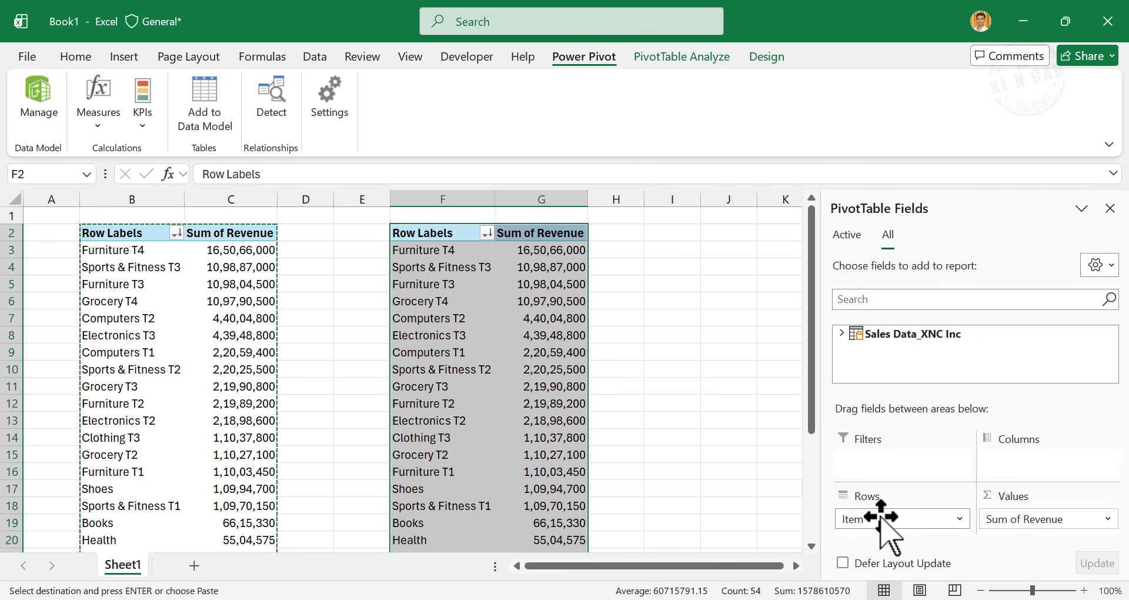
# Step: Replace Item with Shipped To in the Rows of the copied PivotTable at F2
pyautogui.moveTo(878, 516); pyautogui.dragTo(760, 496)
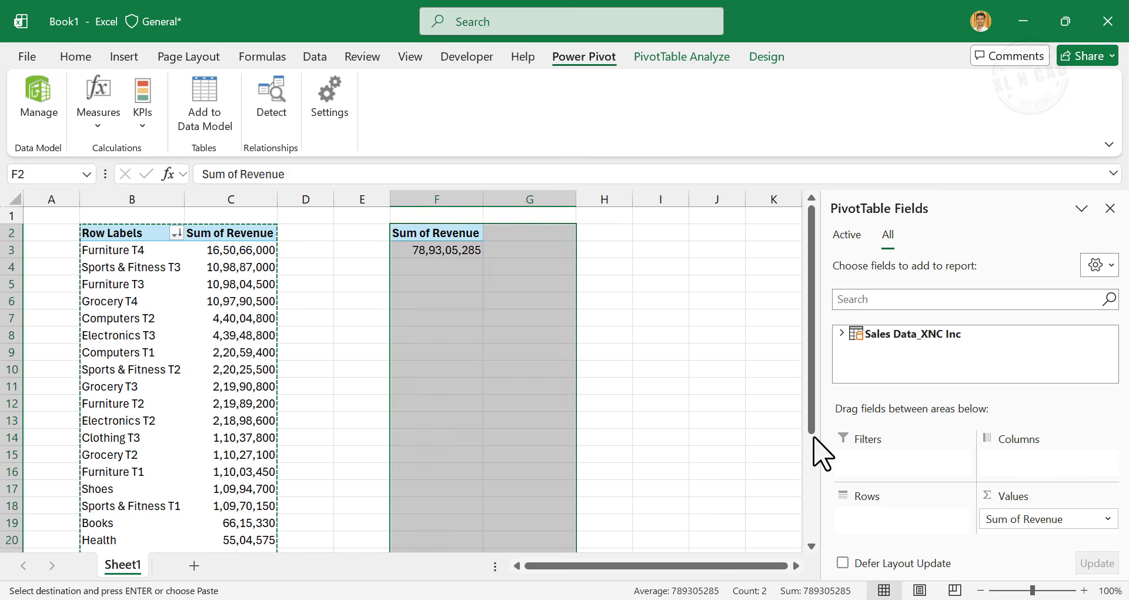
pyautogui.click(842, 333)
pyautogui.scroll(-2, 926, 354)
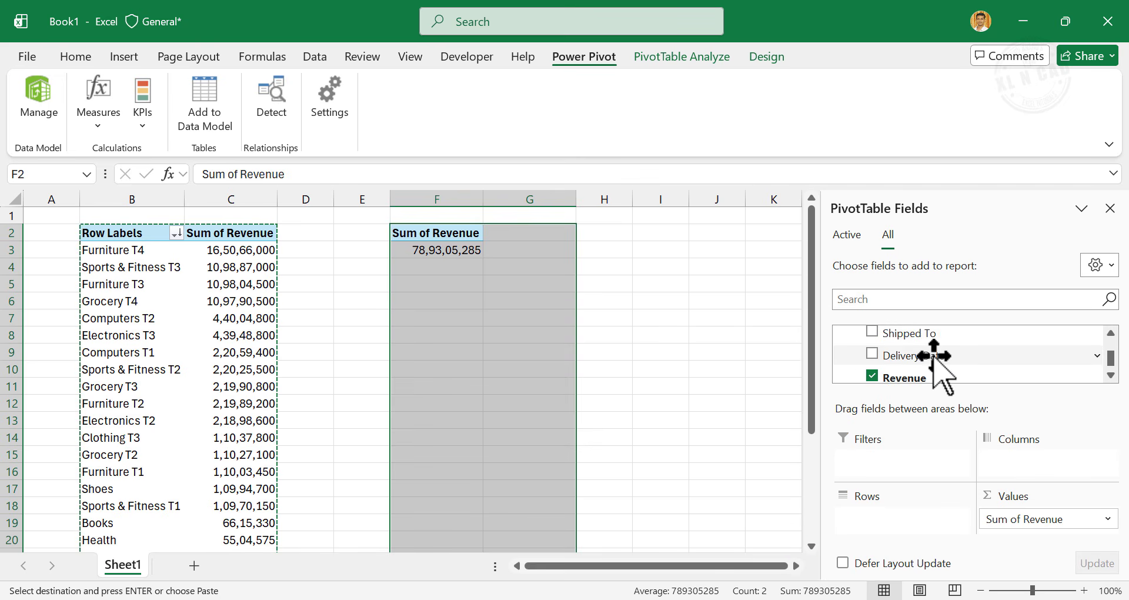
pyautogui.moveTo(954, 432); pyautogui.dragTo(905, 518)
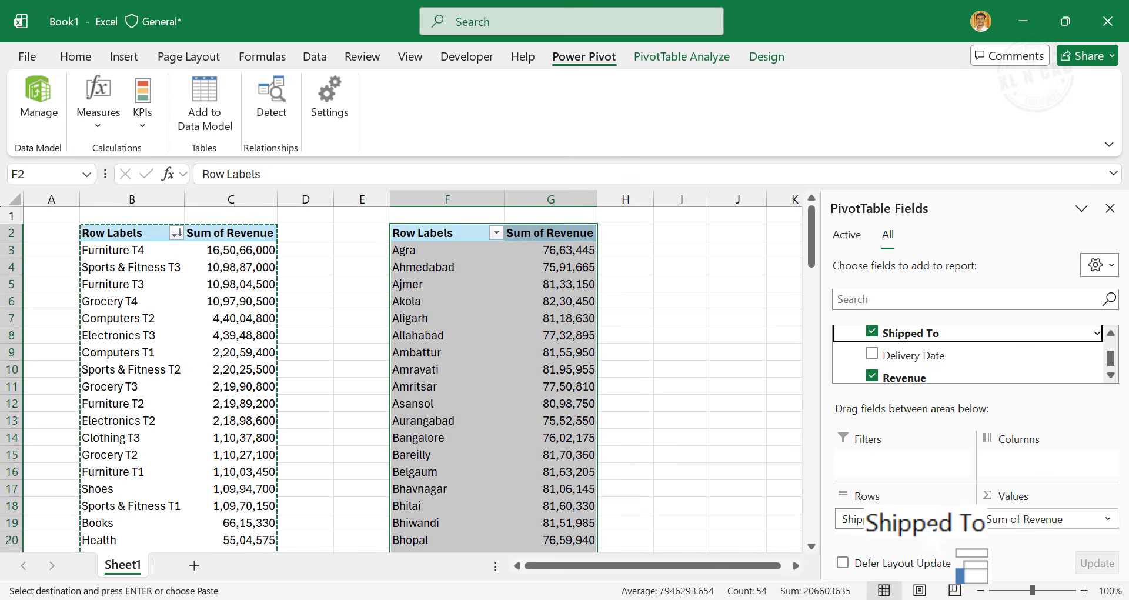
# Step: Sort the Shipped To PivotTable by Sum of Revenue from largest to smallest and review it down to the grand total
pyautogui.click(583, 443)
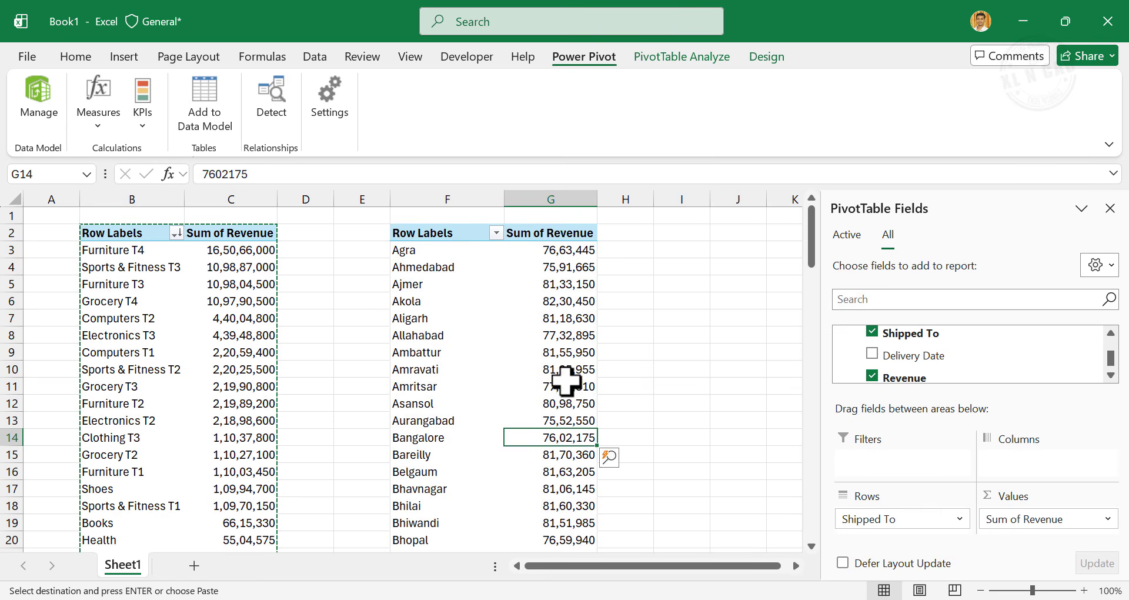
pyautogui.rightClick(567, 404)
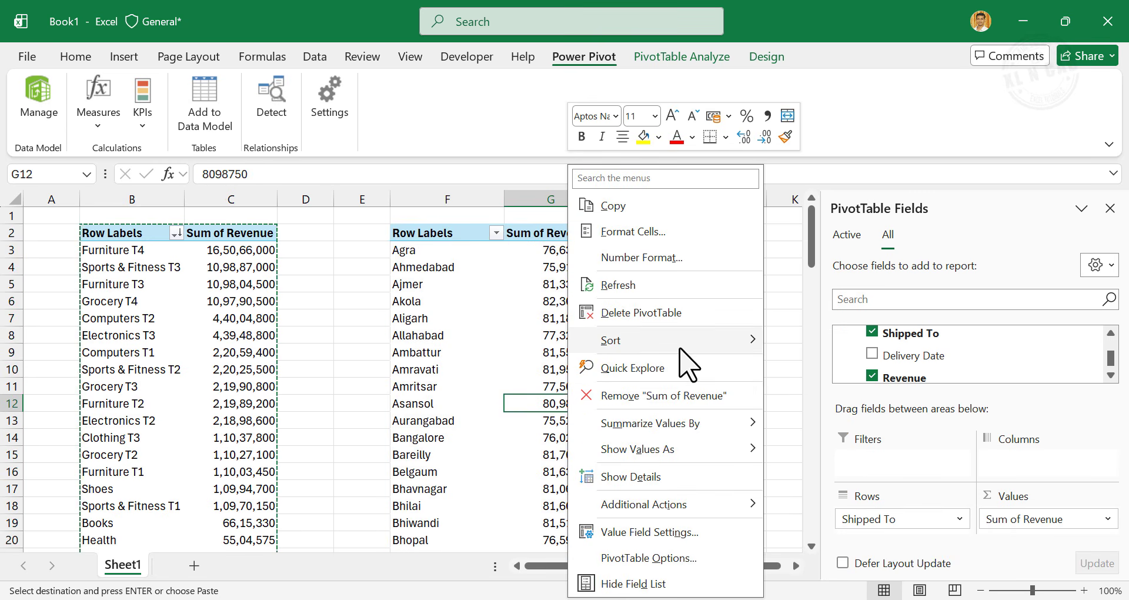
pyautogui.moveTo(688, 344)
pyautogui.click(839, 368)
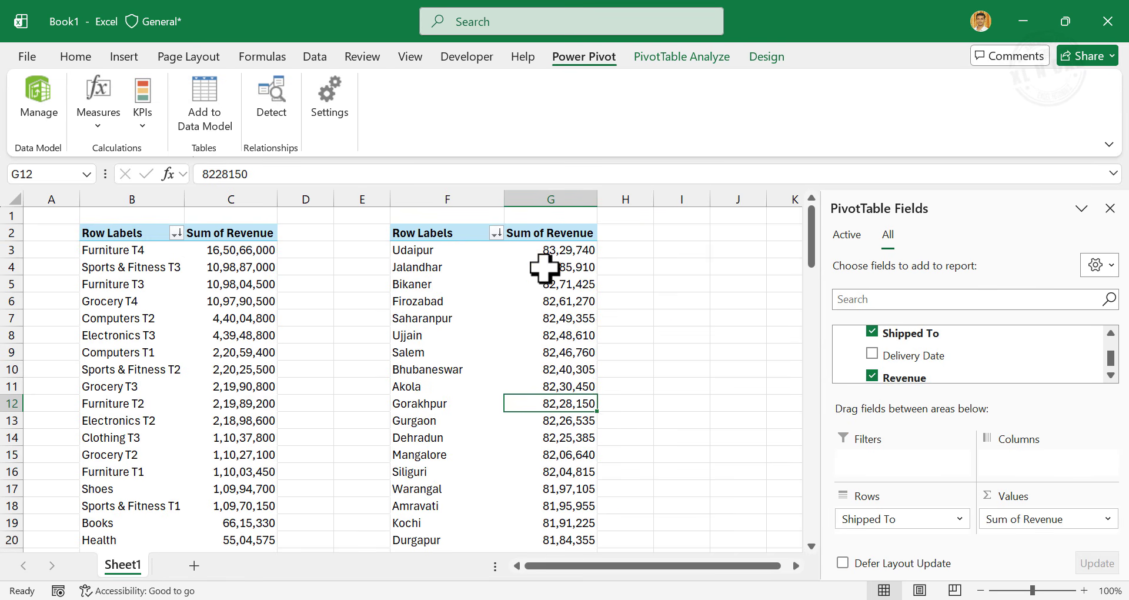
pyautogui.scroll(-3, 554, 445)
pyautogui.scroll(-20, 554, 445)
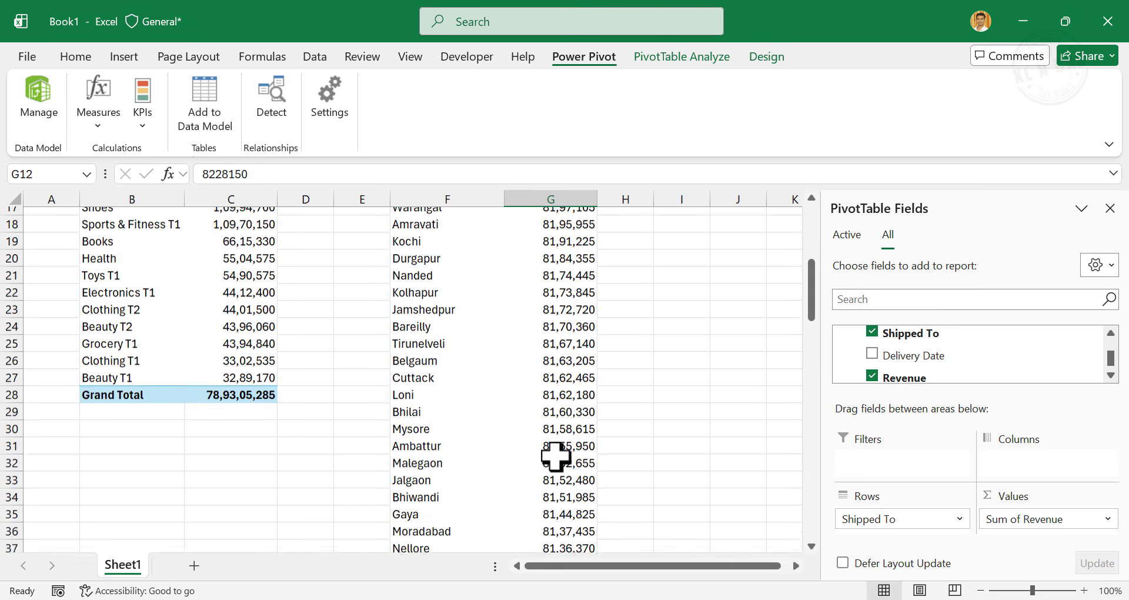
pyautogui.scroll(-5, 555, 460)
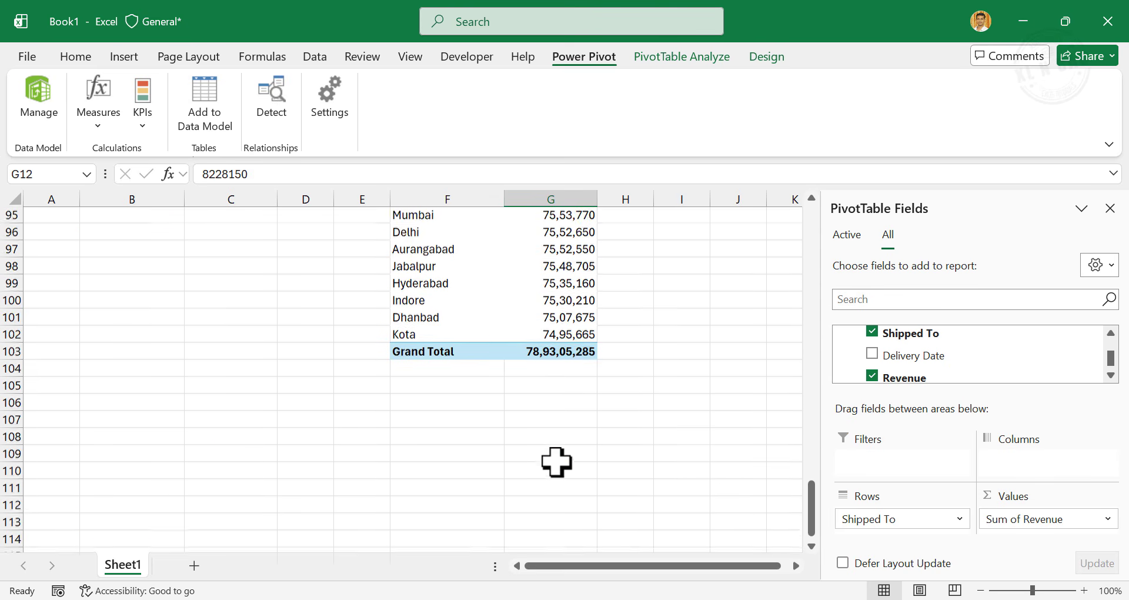
pyautogui.scroll(16, 569, 324)
pyautogui.scroll(16, 569, 323)
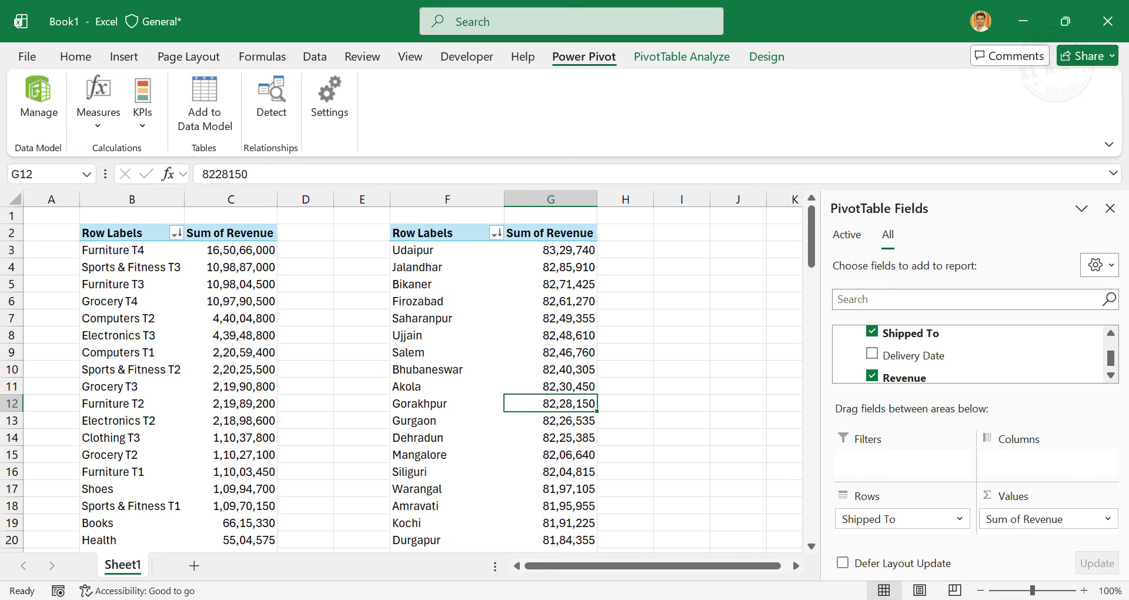
# Step: Check the source text file's size in File Explorer and the record count in Power Pivot, closing the Power Pivot window
pyautogui.click(328, 567)
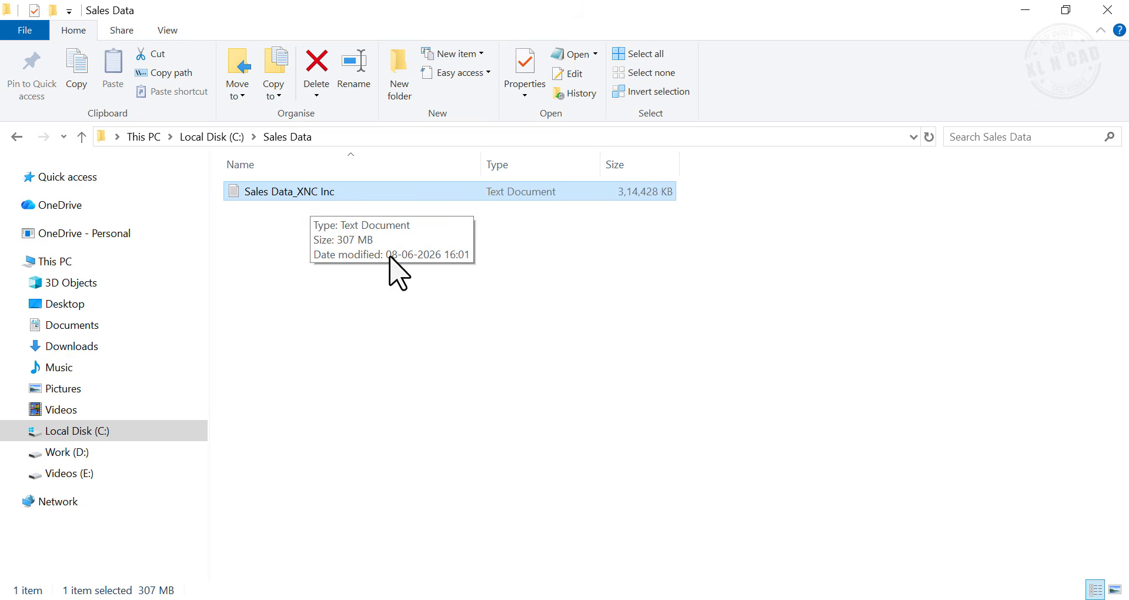
pyautogui.moveTo(454, 598)
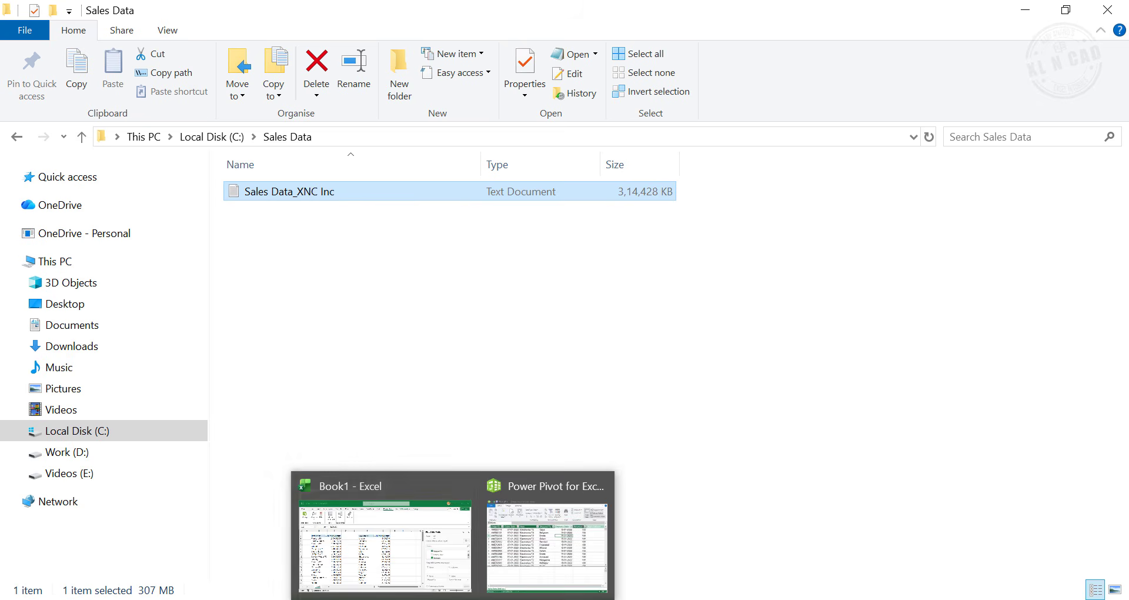
pyautogui.click(430, 540)
pyautogui.click(523, 539)
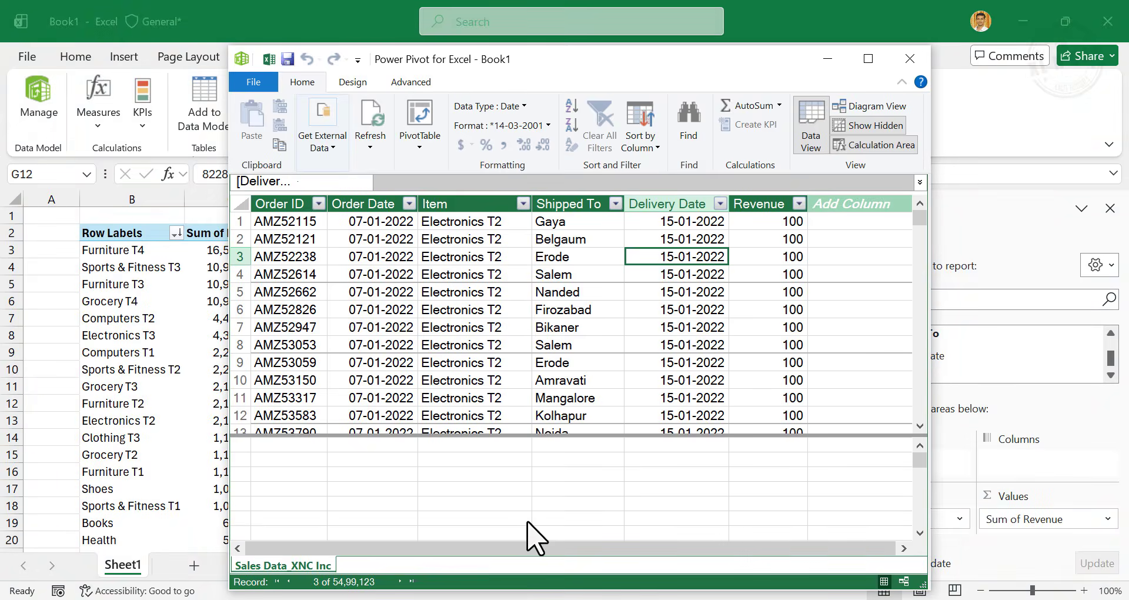
pyautogui.click(910, 58)
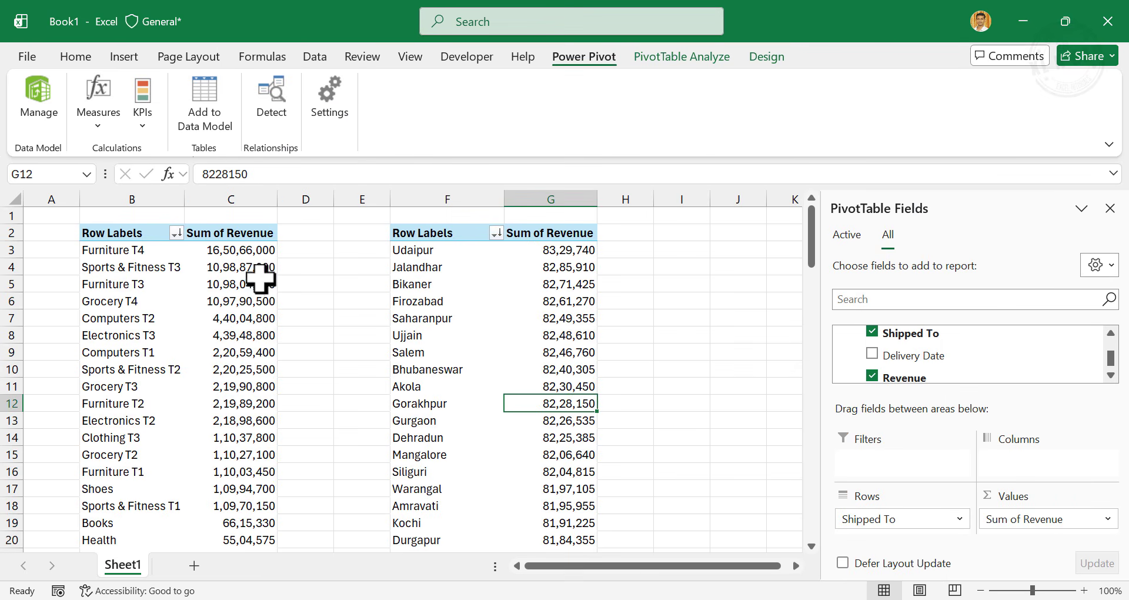
# Step: Save the workbook as Sales Data_Analysis in the Sales Data folder on Local Disk (C:) and switch to that folder in File Explorer
pyautogui.press('F12')
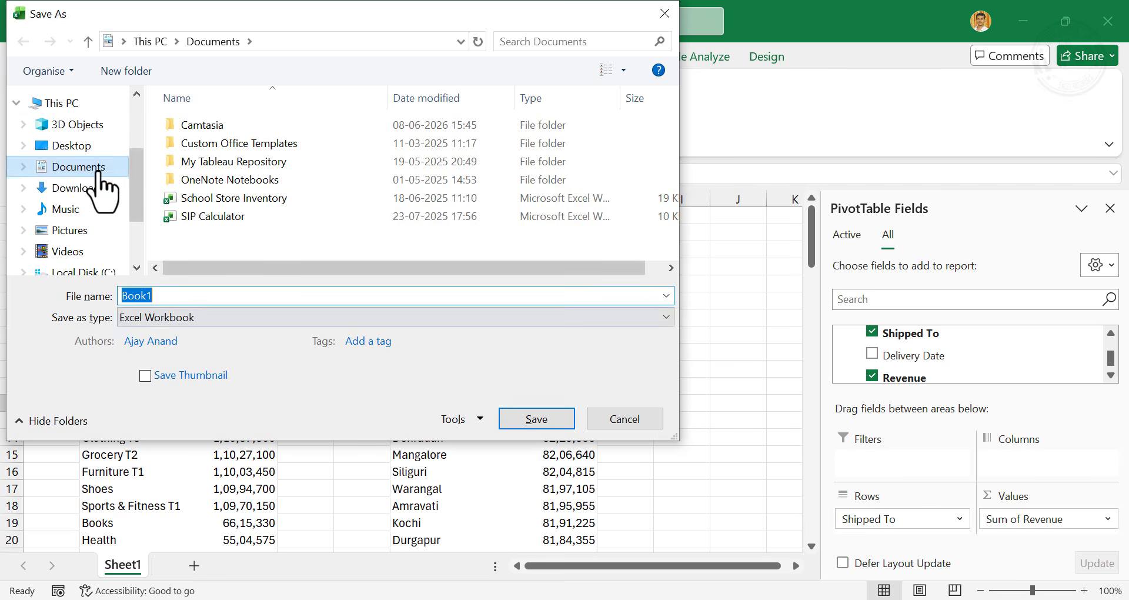
pyautogui.click(75, 104)
pyautogui.scroll(-1, 86, 234)
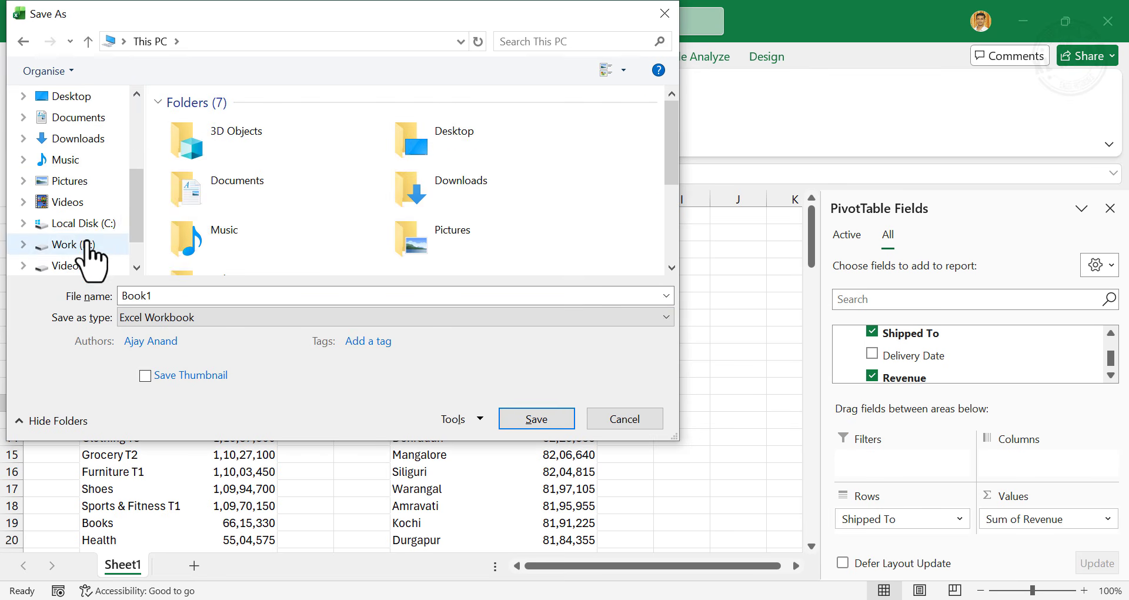
pyautogui.click(86, 222)
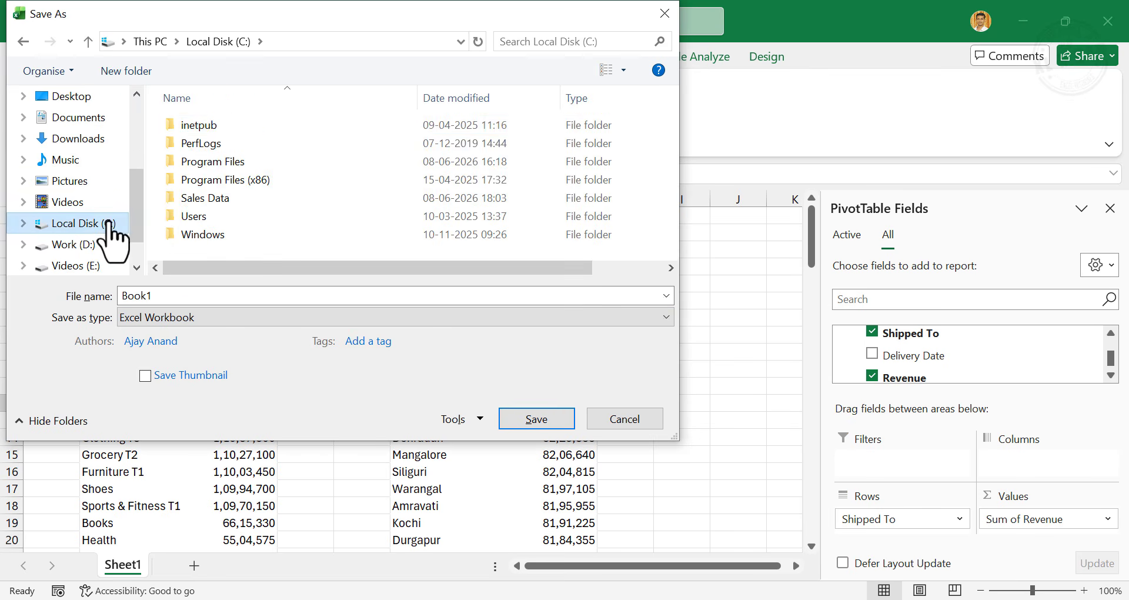
pyautogui.doubleClick(216, 199)
pyautogui.click(204, 291)
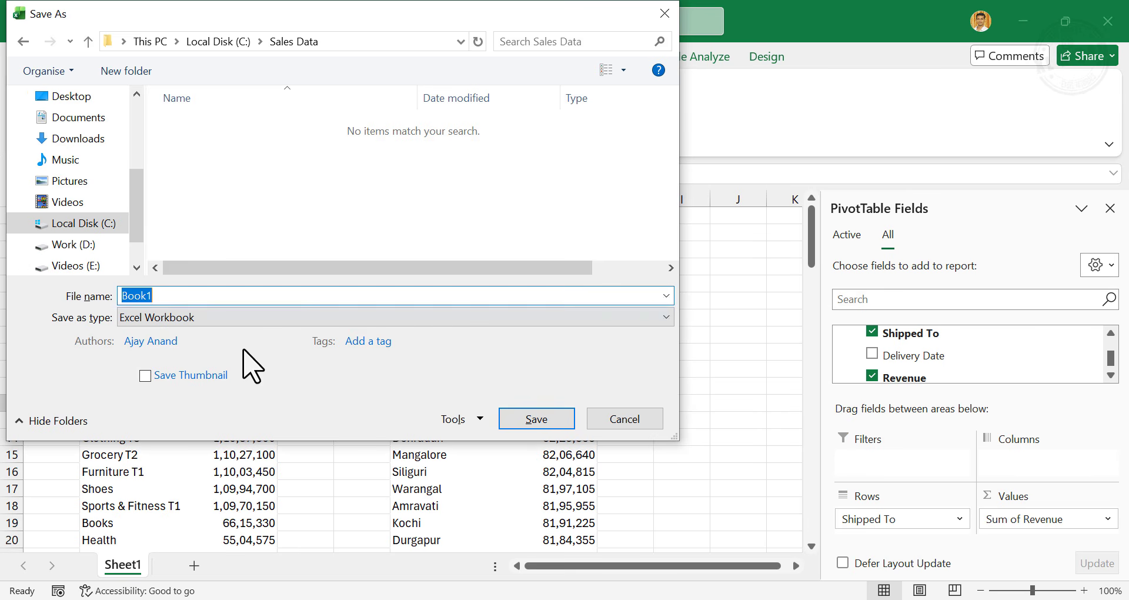
pyautogui.write('Sales Data_Analys')
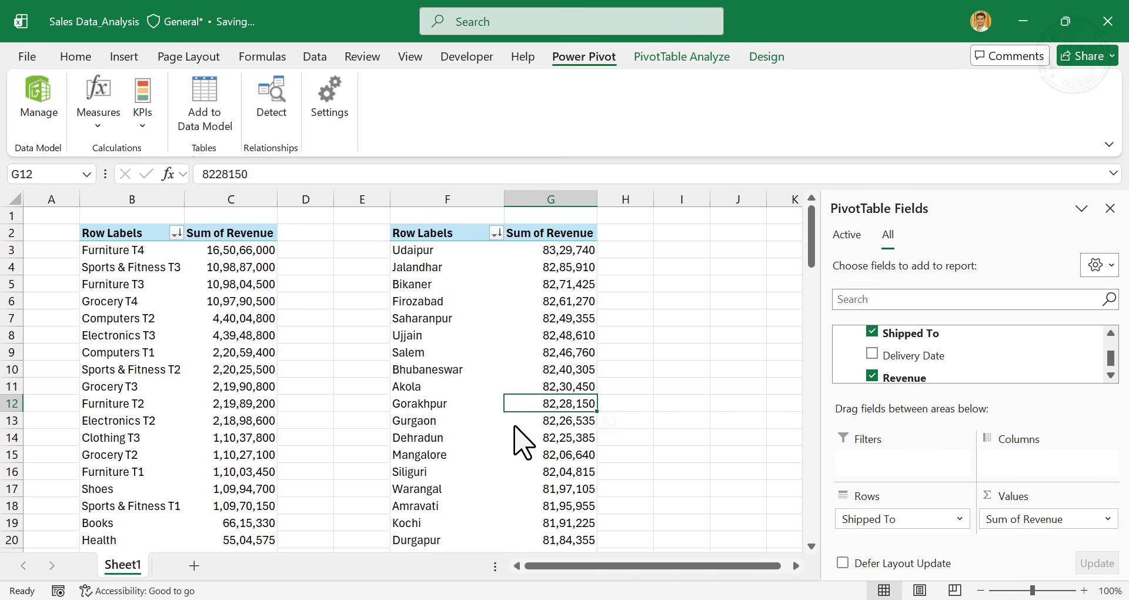
pyautogui.click(317, 599)
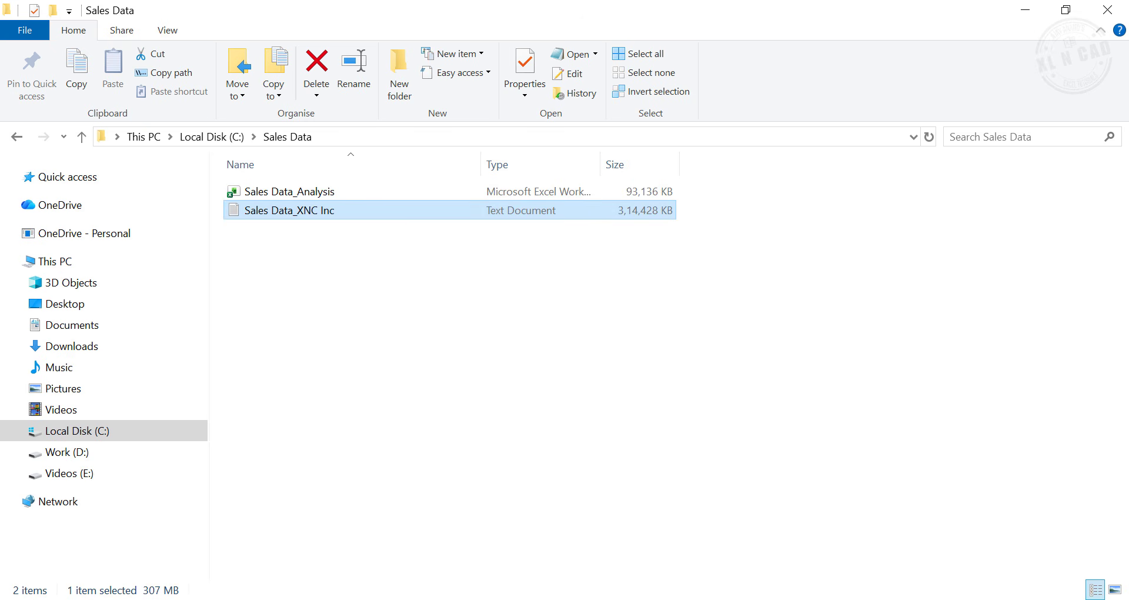